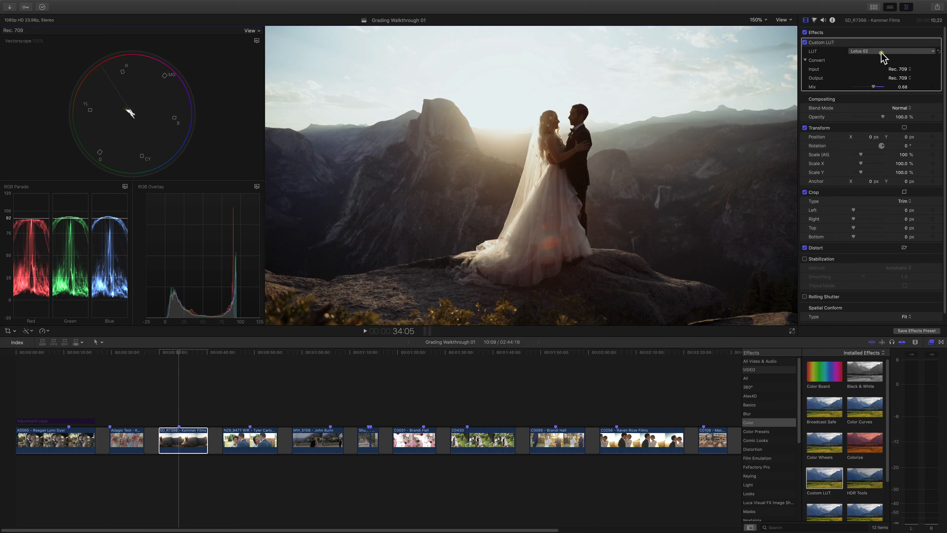
# Step: Try the Lotus 04 LUT at a mix of 1.0 on the couple-on-the-rock clip and compare with the effect off
pyautogui.moveTo(885, 82)
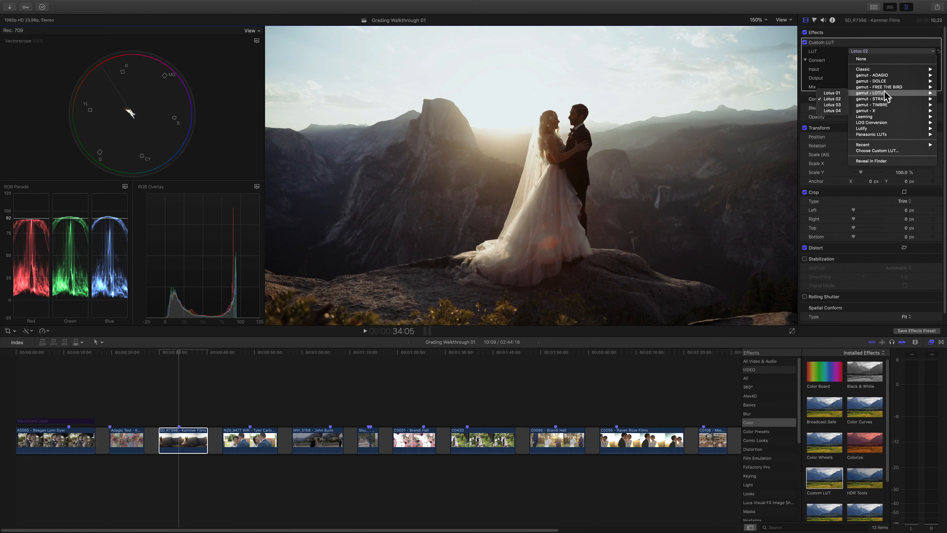
pyautogui.click(832, 110)
pyautogui.moveTo(873, 87); pyautogui.dragTo(893, 87)
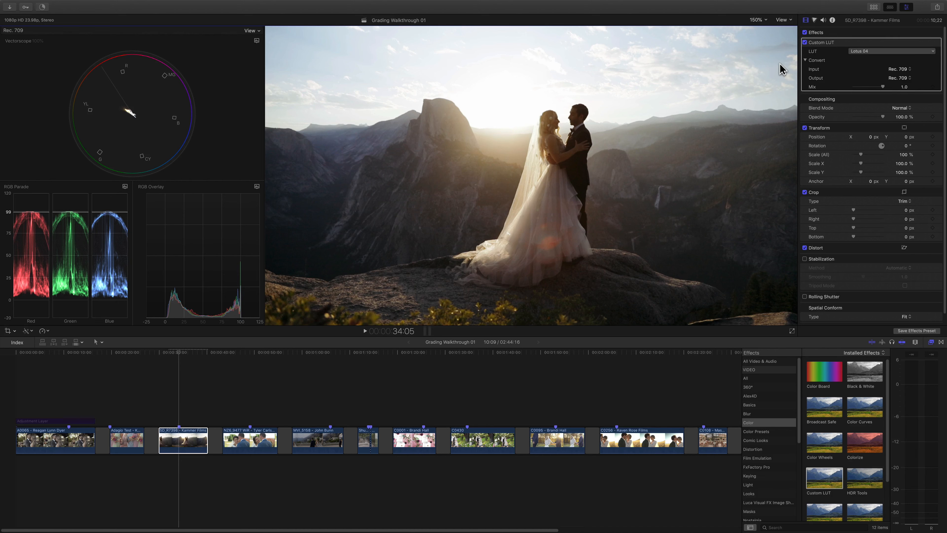
pyautogui.click(804, 42)
pyautogui.click(804, 42)
# Step: Try the Timbre 02 LUT from the gamut - TIMBRE set on the clip and reduce its mix to 0.82
pyautogui.click(861, 51)
pyautogui.moveTo(875, 104)
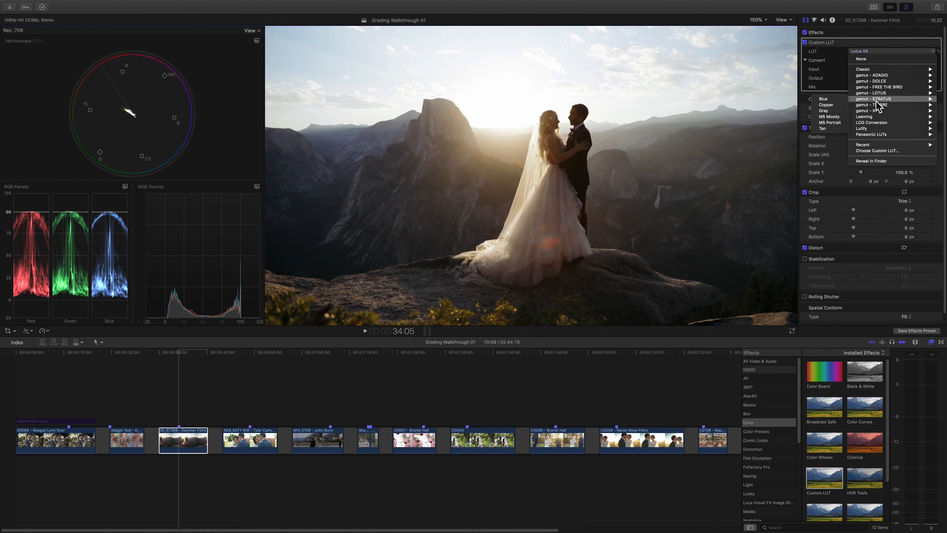
pyautogui.click(839, 111)
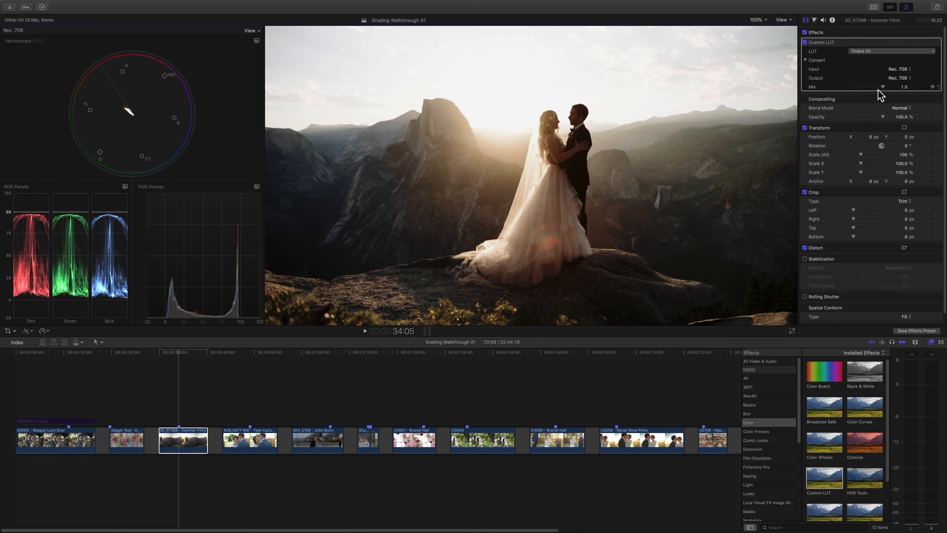
pyautogui.moveTo(883, 87)
pyautogui.mouseDown()
pyautogui.moveTo(866, 90)
pyautogui.moveTo(877, 91)
pyautogui.mouseUp()
# Step: Swap the clip's LUT for Timbre 04 and set its mix to 0.85
pyautogui.click(881, 51)
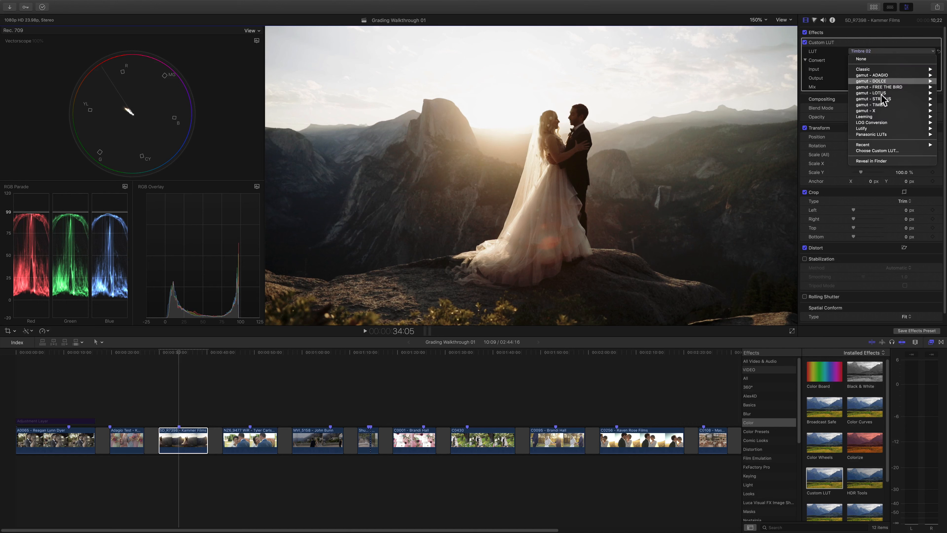
pyautogui.click(840, 123)
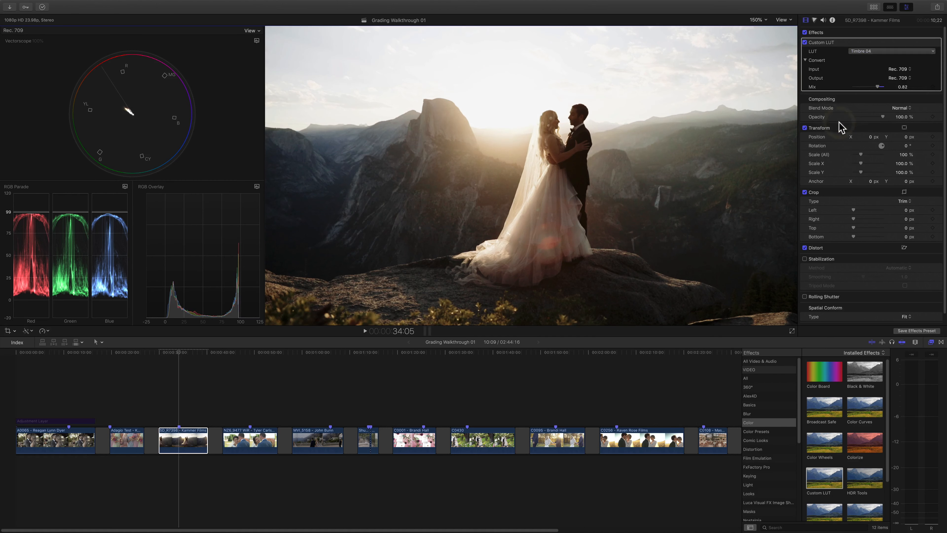
pyautogui.moveTo(864, 89); pyautogui.dragTo(874, 88)
# Step: Try the Dolce 02 LUT on the mountain clip and raise its mix to 0.97
pyautogui.click(887, 51)
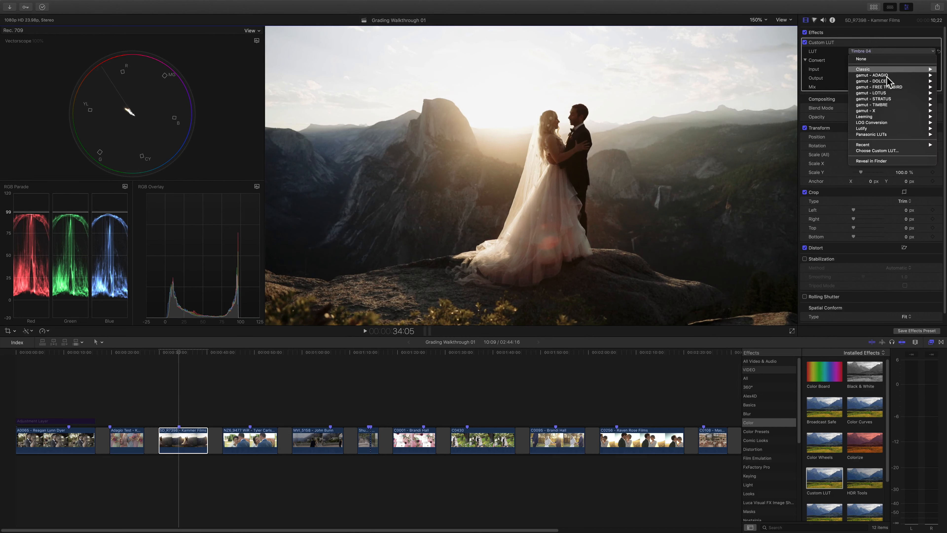
pyautogui.moveTo(887, 82)
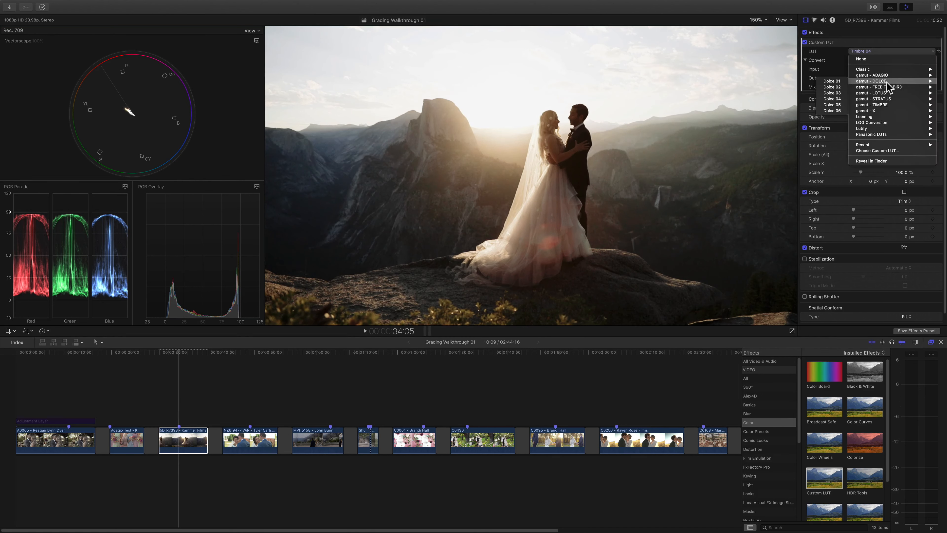
pyautogui.click(839, 87)
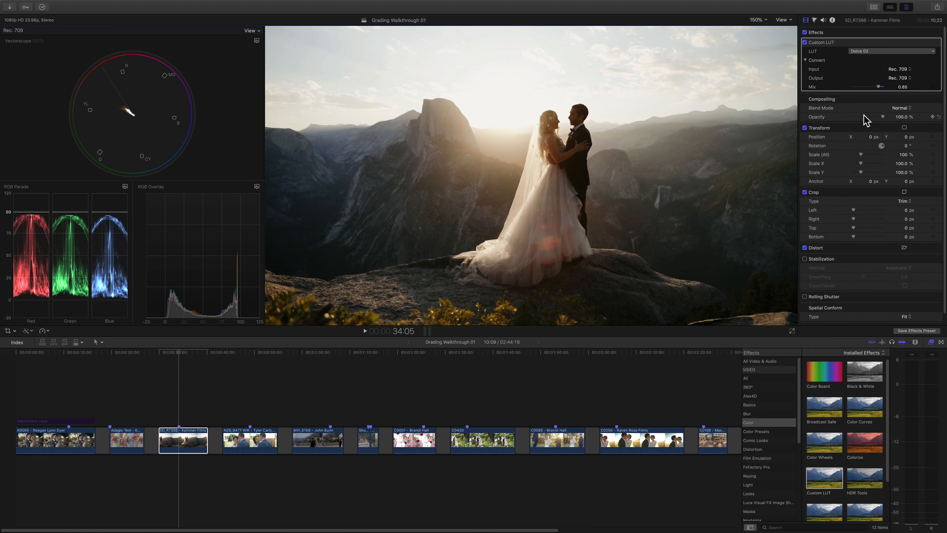
pyautogui.moveTo(878, 89)
pyautogui.mouseDown()
pyautogui.moveTo(862, 88)
pyautogui.moveTo(881, 89)
pyautogui.mouseUp()
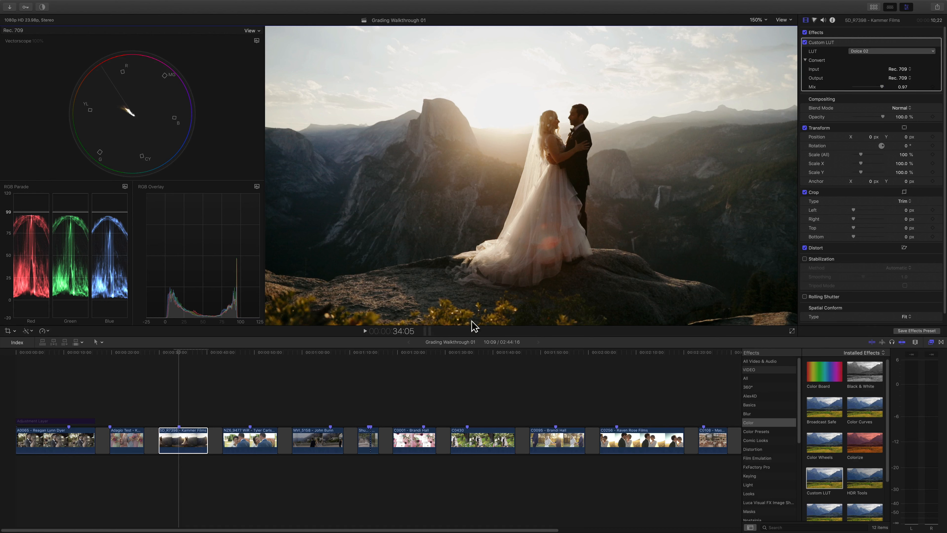
# Step: Try the Adagio 03 LUT on the clip and compare the image with the Custom LUT effect off and on
pyautogui.click(884, 51)
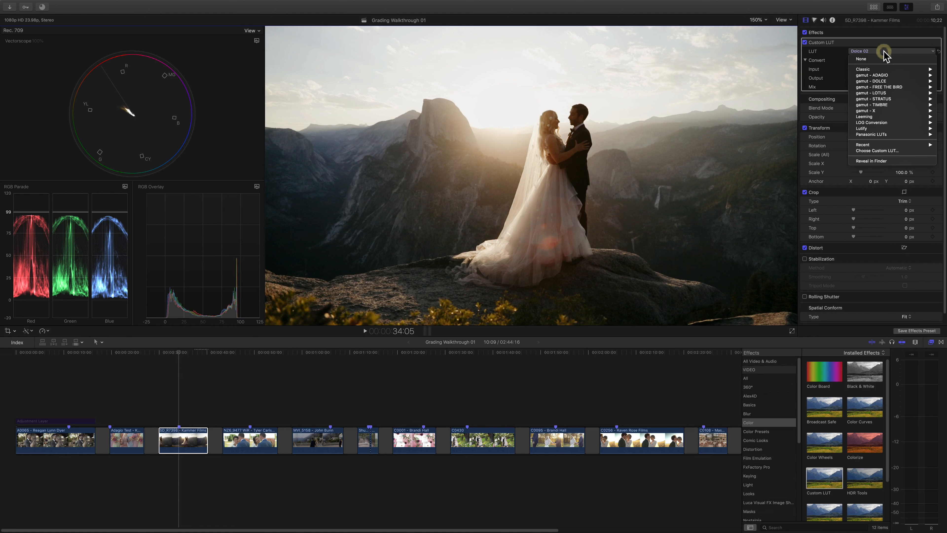
pyautogui.moveTo(886, 77)
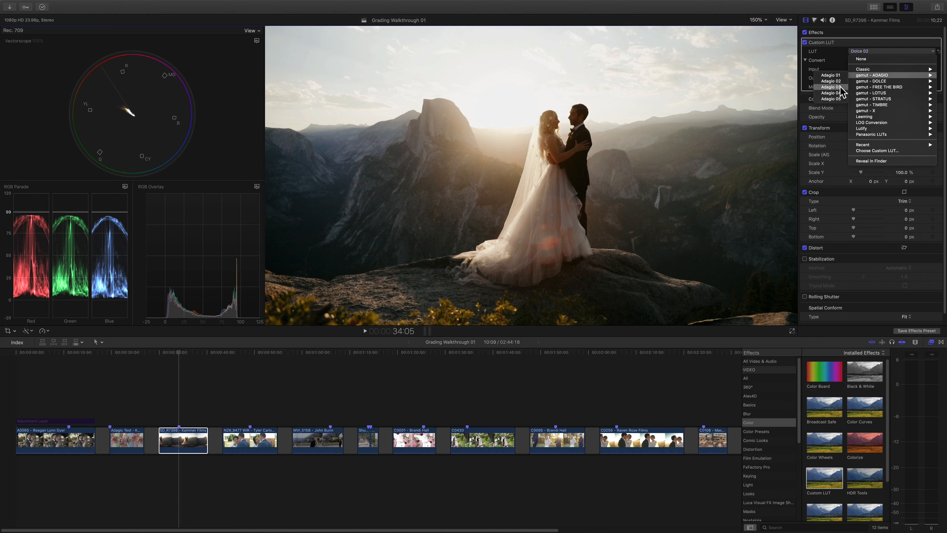
pyautogui.click(840, 86)
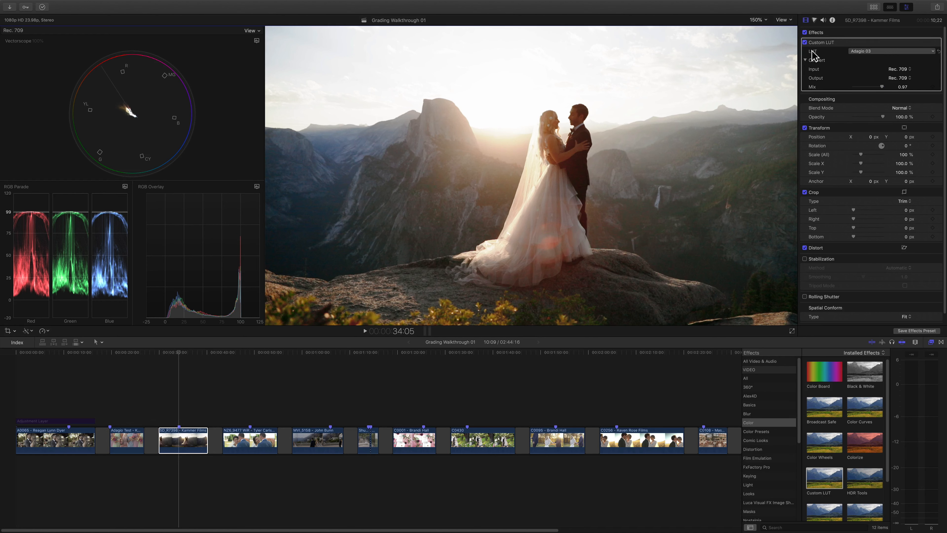
pyautogui.click(805, 42)
pyautogui.click(804, 42)
pyautogui.click(805, 42)
pyautogui.click(805, 43)
# Step: Reduce the Adagio 03 LUT's mix to 0.65 and compare the clip with and without the effect
pyautogui.moveTo(882, 88); pyautogui.dragTo(875, 87)
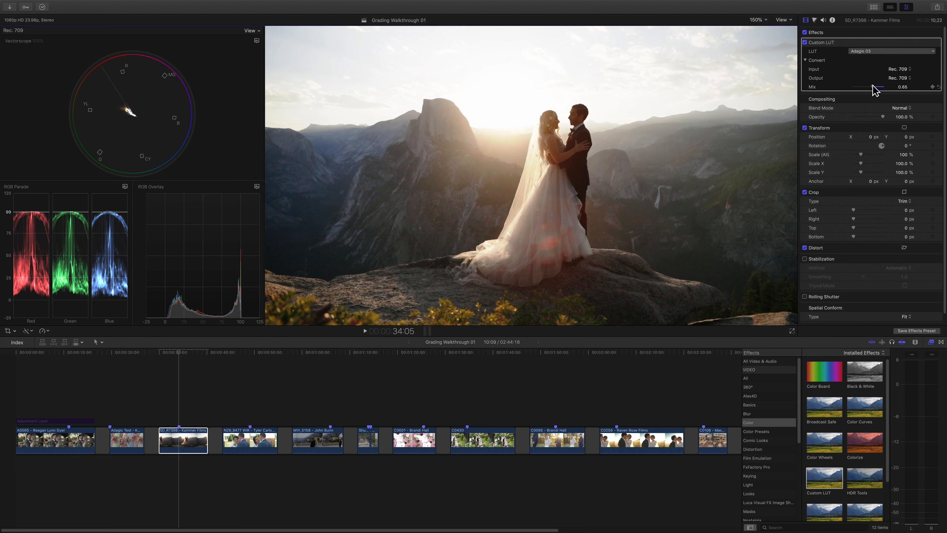
pyautogui.click(805, 42)
pyautogui.click(805, 42)
# Step: Try the Lotus 02 LUT on the clip again and adjust its mix
pyautogui.click(870, 51)
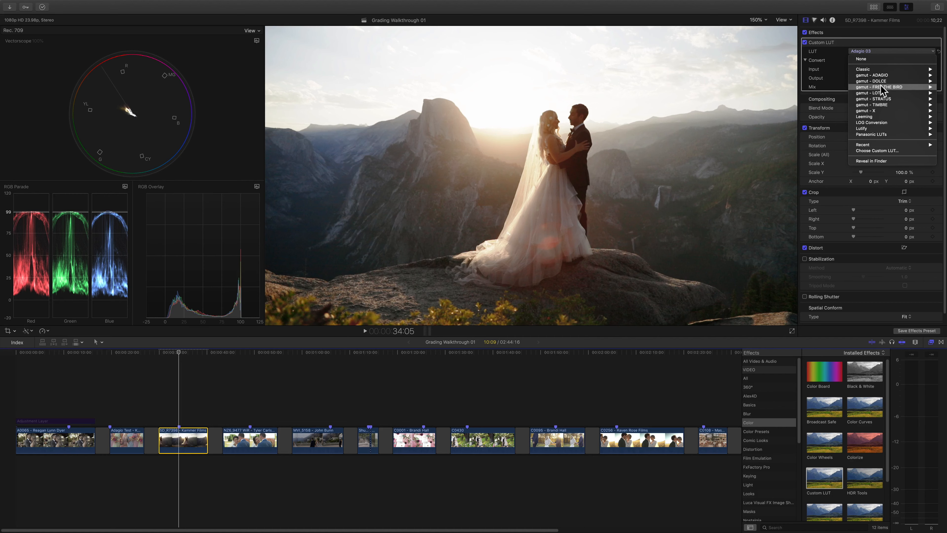
pyautogui.moveTo(882, 93)
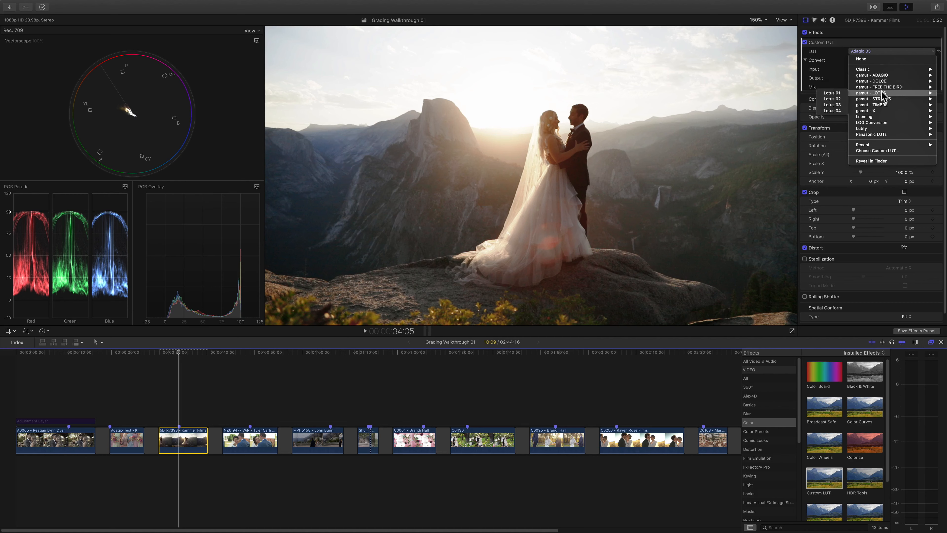
pyautogui.click(840, 98)
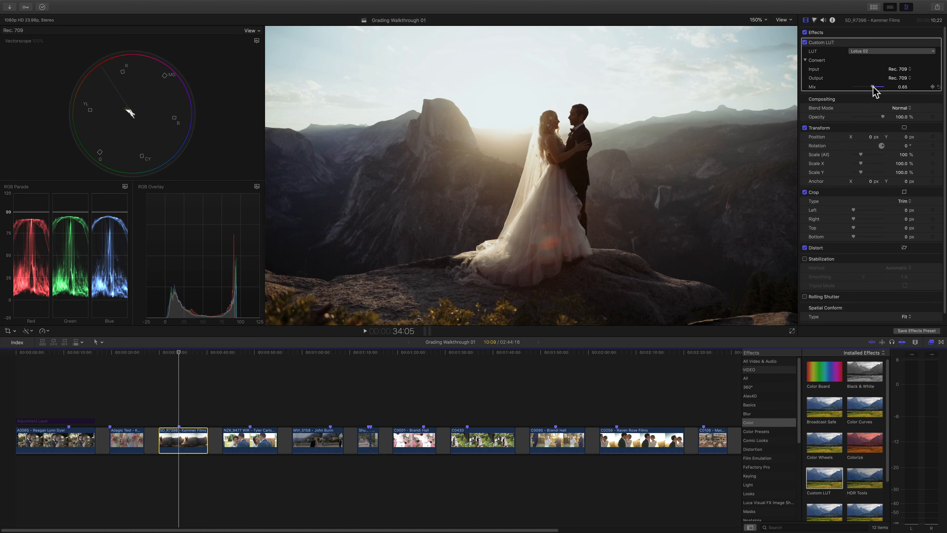
pyautogui.moveTo(864, 89); pyautogui.dragTo(869, 89)
# Step: Apply the Dolce 02 LUT to the clip with a mix of 0.8 and compare the image with the effect off and on
pyautogui.click(875, 51)
pyautogui.moveTo(875, 81)
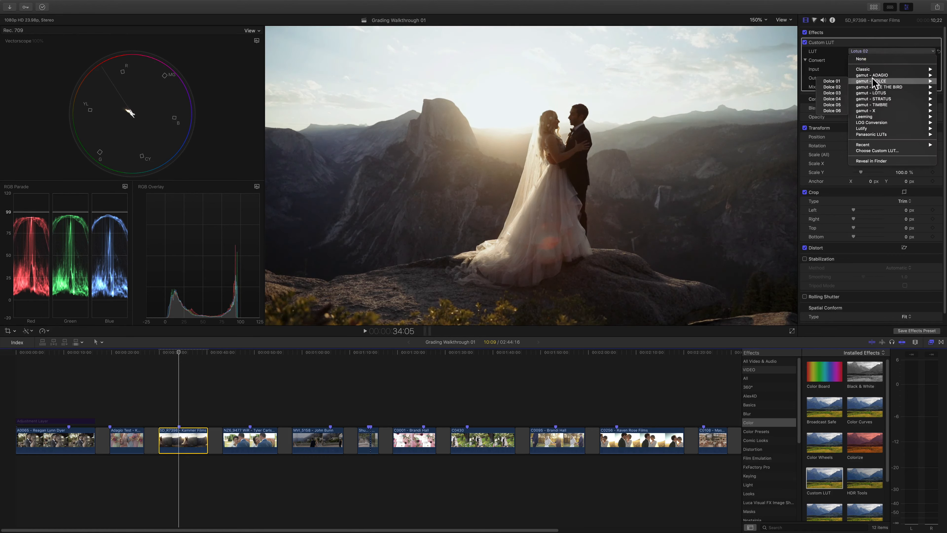
pyautogui.click(838, 86)
pyautogui.moveTo(876, 87); pyautogui.dragTo(879, 87)
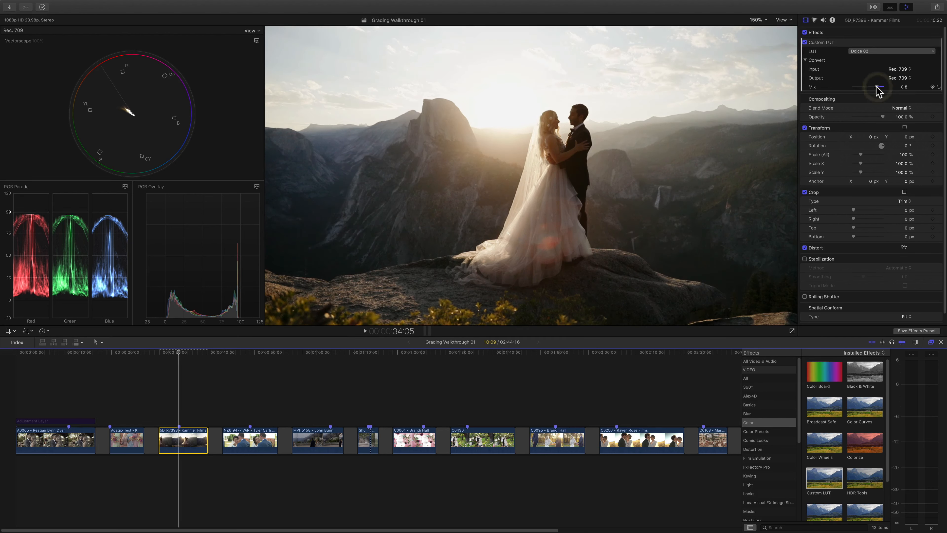
pyautogui.click(805, 42)
pyautogui.click(805, 42)
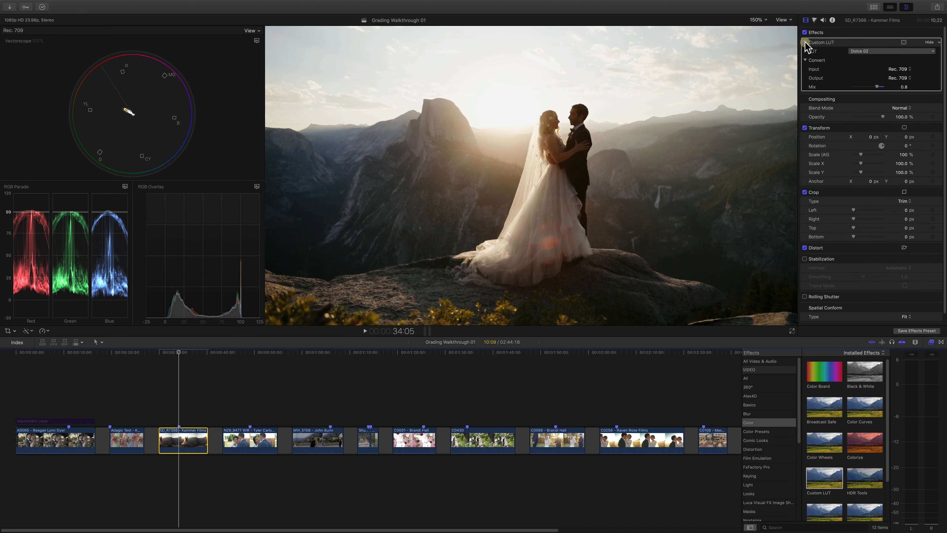
pyautogui.click(805, 42)
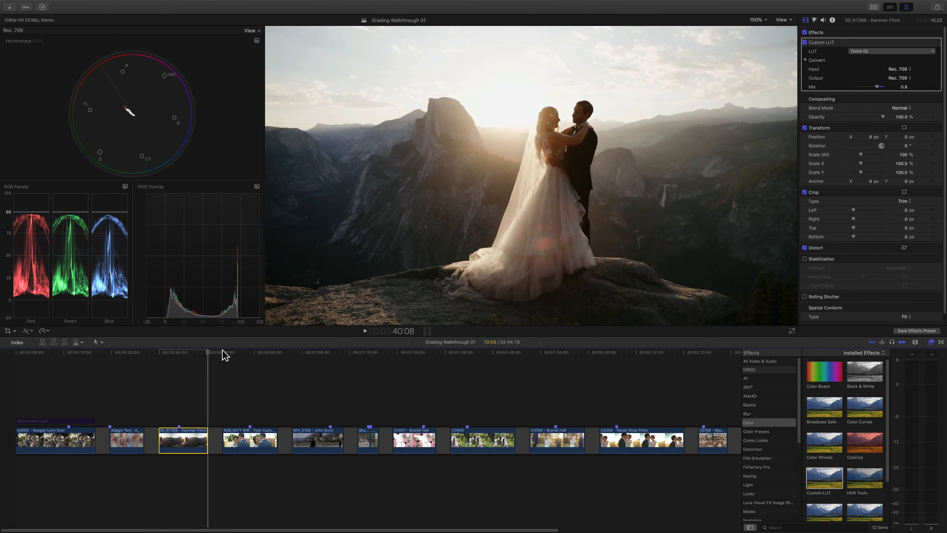
# Step: Select the NZ6_9477 bride-and-groom clip, park the playhead at its marker at 49:02, and show its color correction controls
pyautogui.click(244, 352)
pyautogui.click(254, 441)
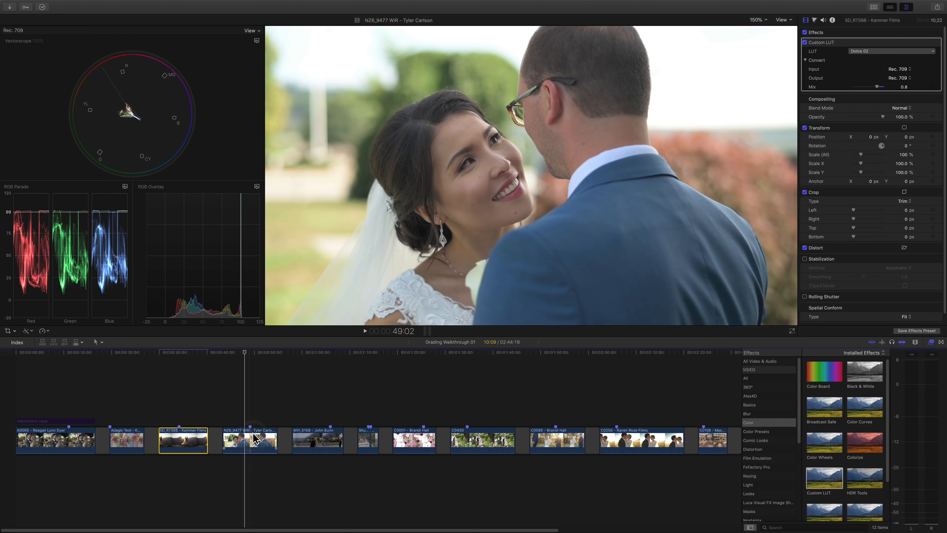
pyautogui.click(249, 353)
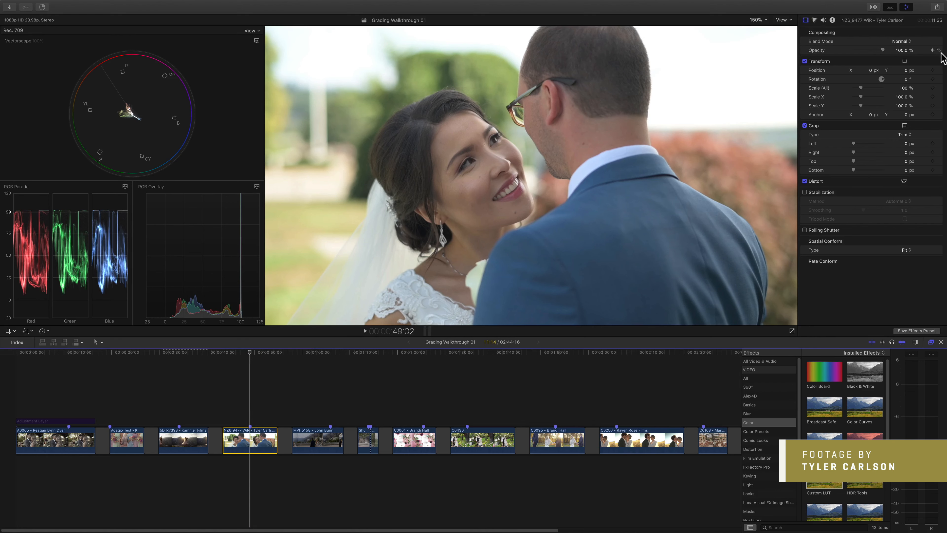
pyautogui.press('super+6')
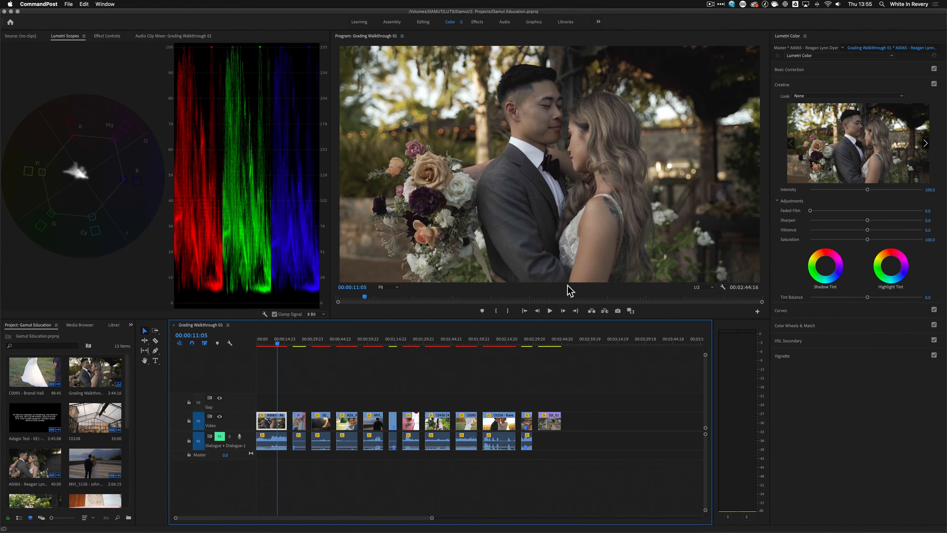
# Step: In Premiere Pro, go to the same bride-and-groom clip at 00:00:48:13 and show Lumetri's Color Wheels & Match controls
pyautogui.click(346, 343)
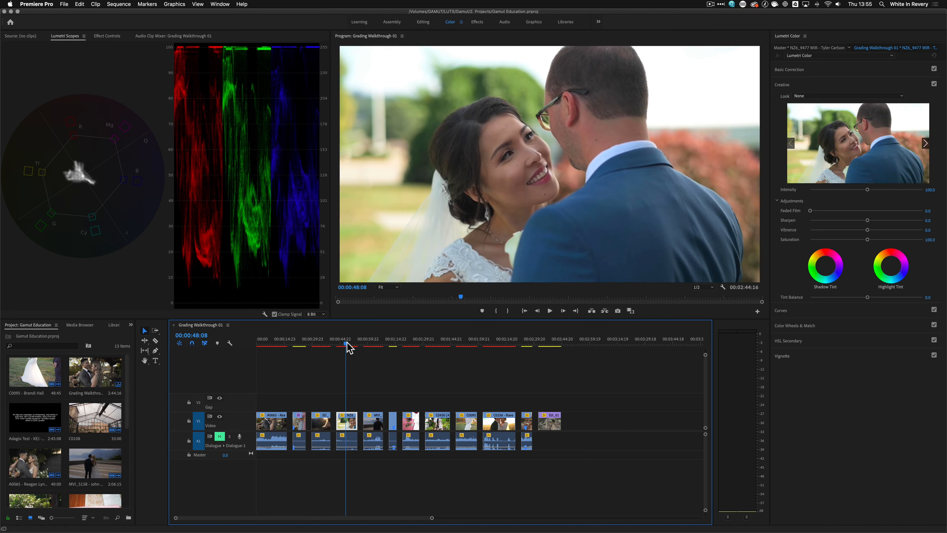
pyautogui.click(818, 233)
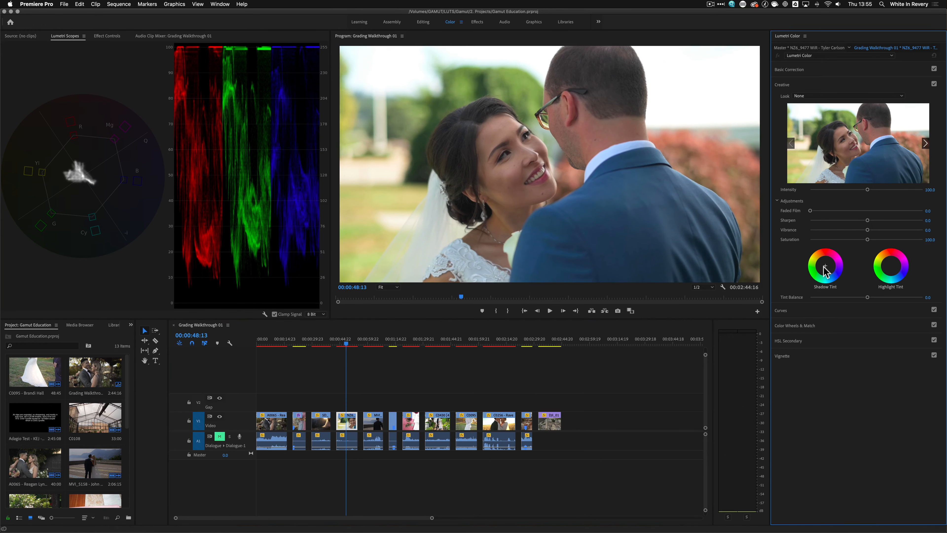
pyautogui.click(813, 325)
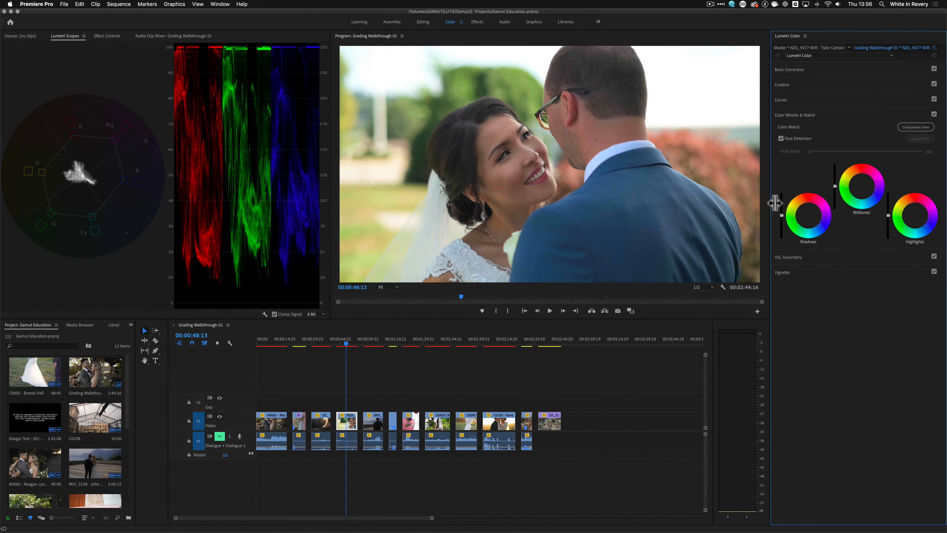
pyautogui.moveTo(782, 216); pyautogui.dragTo(781, 217)
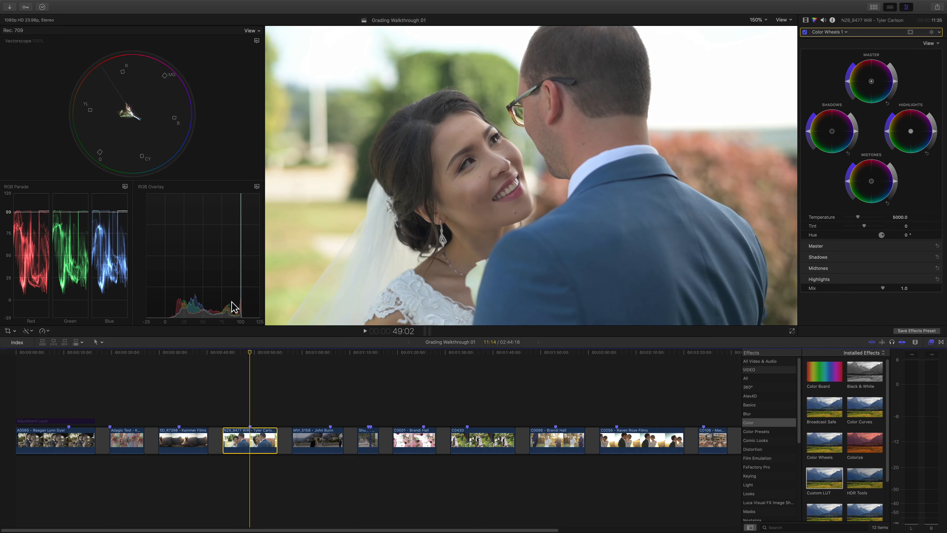
# Step: Back in Final Cut Pro, slightly lower the clip's highlights and shadows, raise its midtones with Color Wheels, and compare before and after
pyautogui.moveTo(936, 132); pyautogui.dragTo(935, 132)
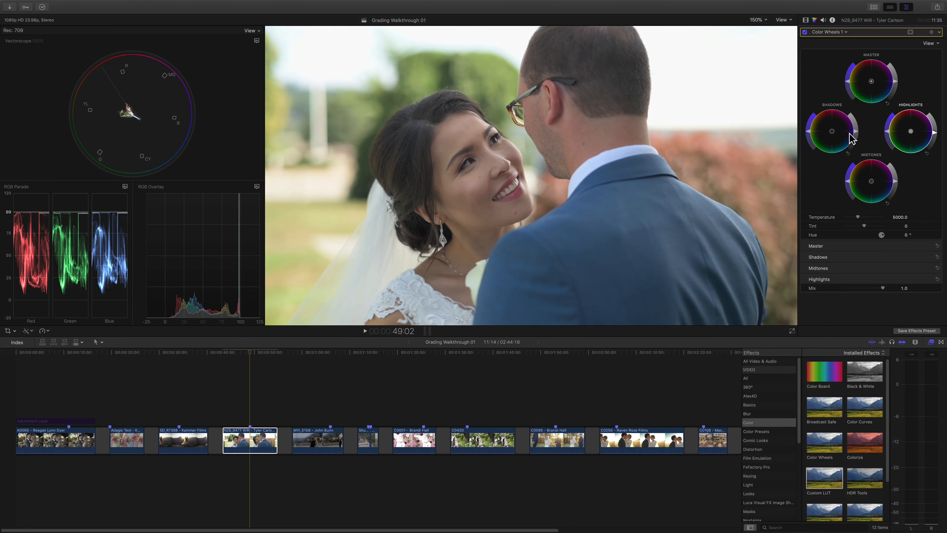
pyautogui.moveTo(855, 133); pyautogui.dragTo(855, 136)
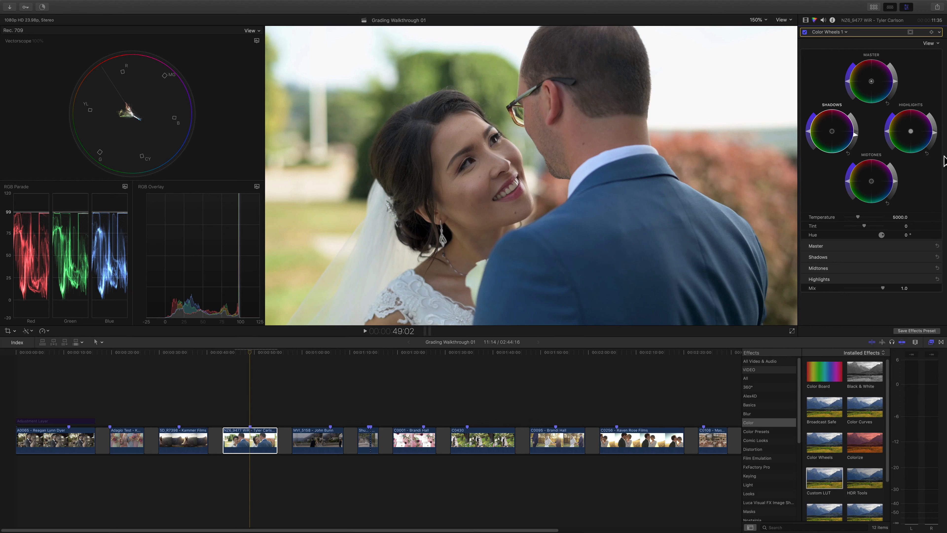
pyautogui.click(896, 181)
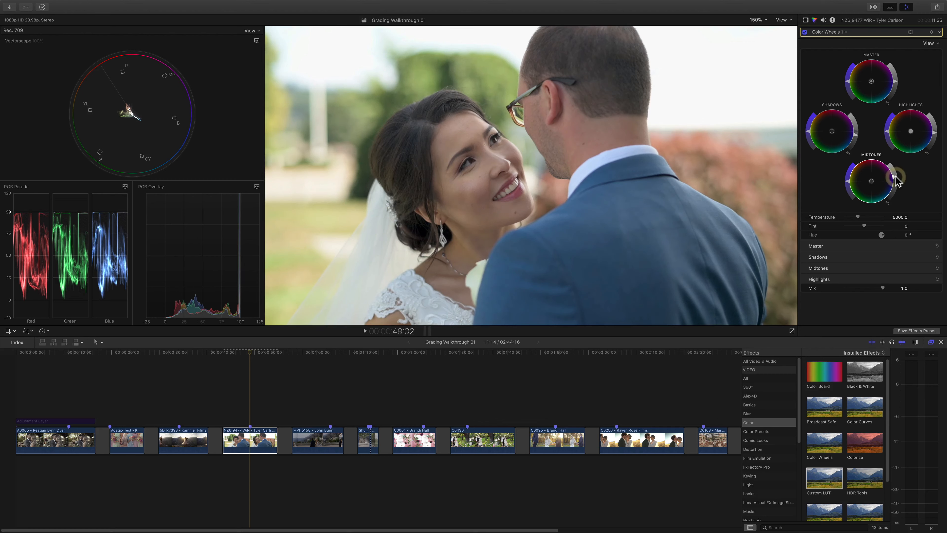
pyautogui.click(854, 134)
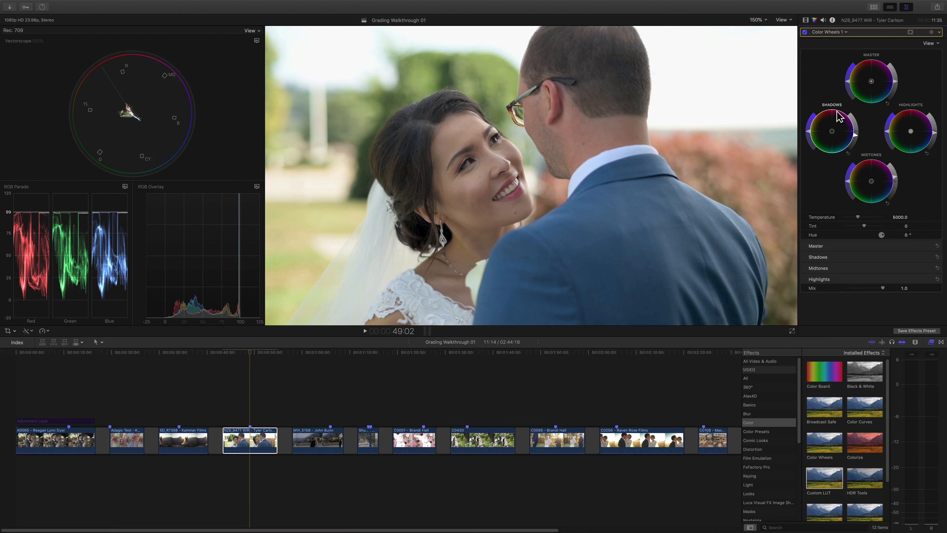
pyautogui.click(805, 32)
pyautogui.click(804, 32)
# Step: Add a Custom LUT effect to the bride-and-groom clip and load Adagio 04 from the gamut - ADAGIO set
pyautogui.click(830, 481)
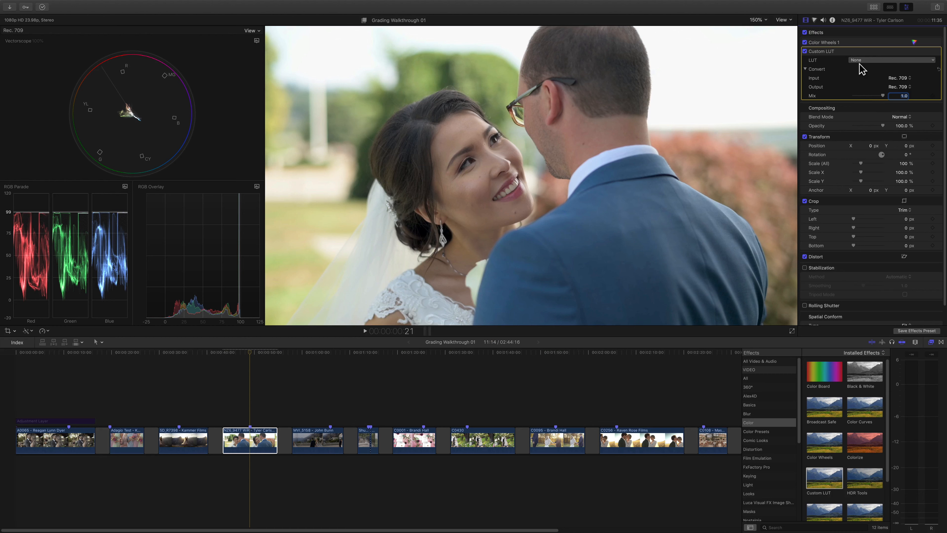
pyautogui.click(861, 60)
pyautogui.moveTo(877, 90)
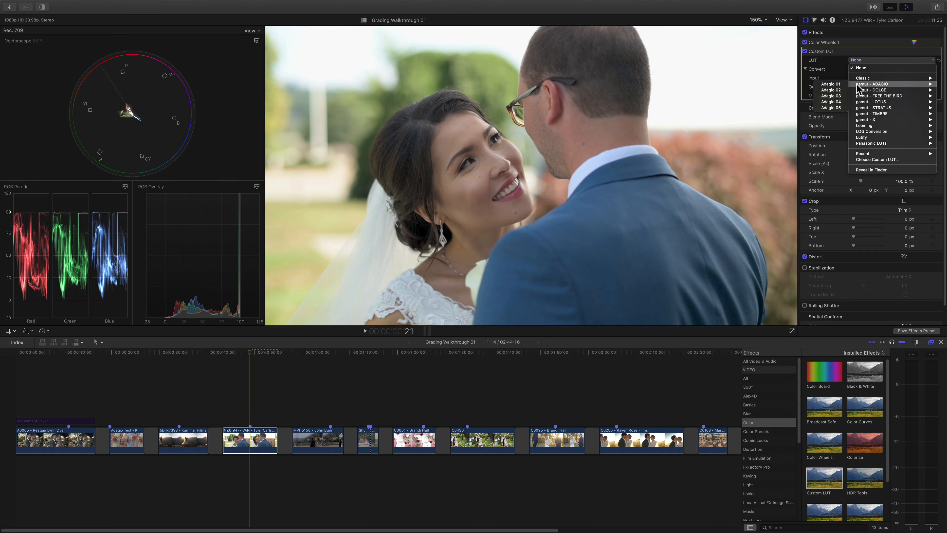
pyautogui.click(836, 101)
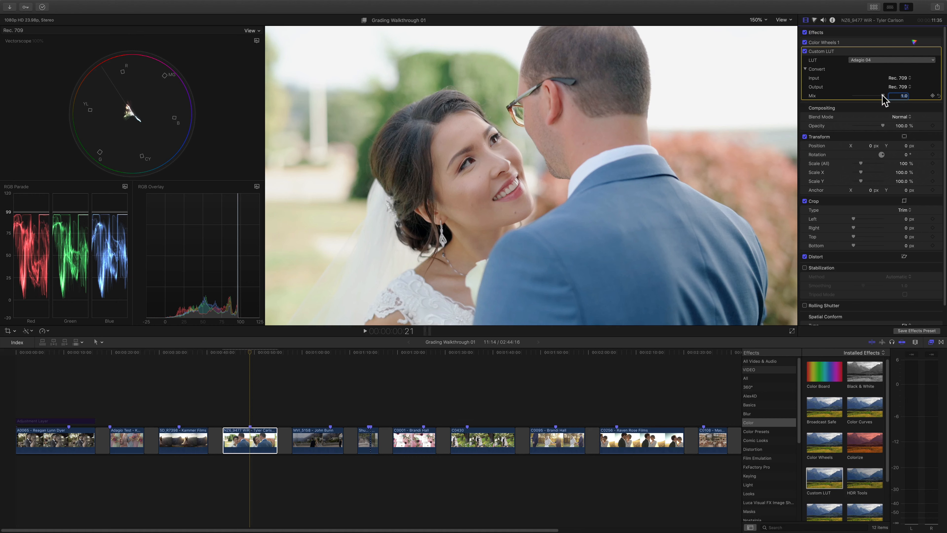
# Step: Try the Adagio 01 LUT on the bride-and-groom clip with the Custom LUT mix lowered to 0.81
pyautogui.moveTo(879, 95)
pyautogui.mouseDown()
pyautogui.moveTo(849, 100)
pyautogui.moveTo(875, 95)
pyautogui.mouseUp()
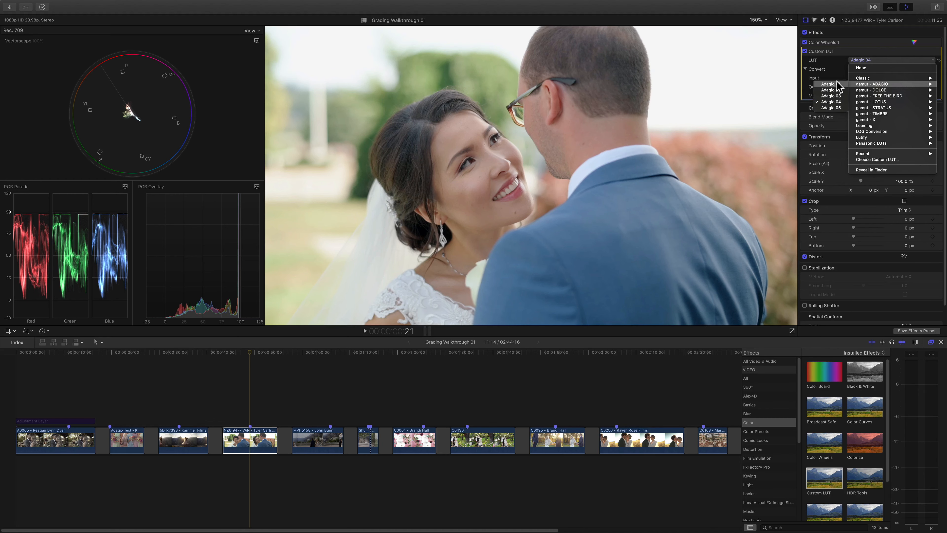
pyautogui.click(834, 84)
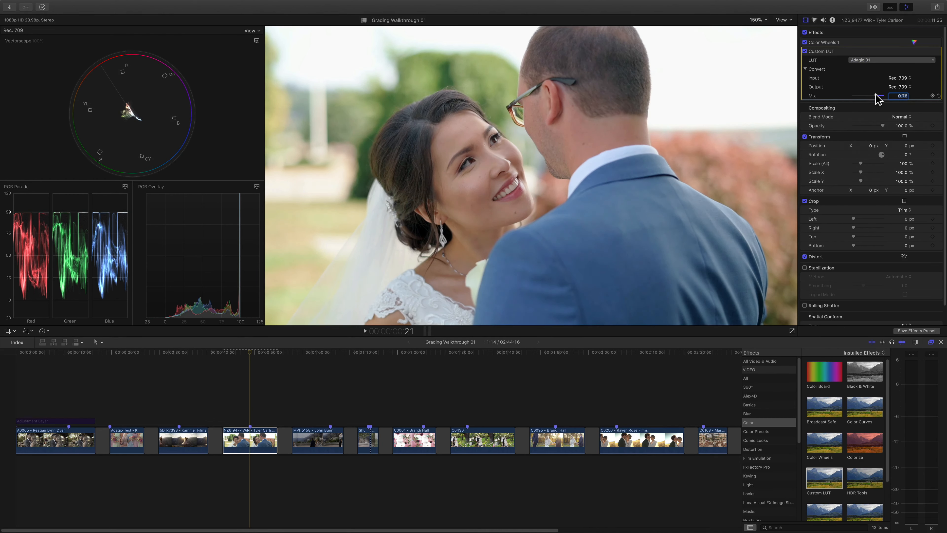
pyautogui.moveTo(877, 99); pyautogui.dragTo(878, 99)
# Step: Switch the bride-and-groom clip's Custom LUT back to Adagio 04 and set its mix to 0.71
pyautogui.click(880, 61)
pyautogui.moveTo(872, 84)
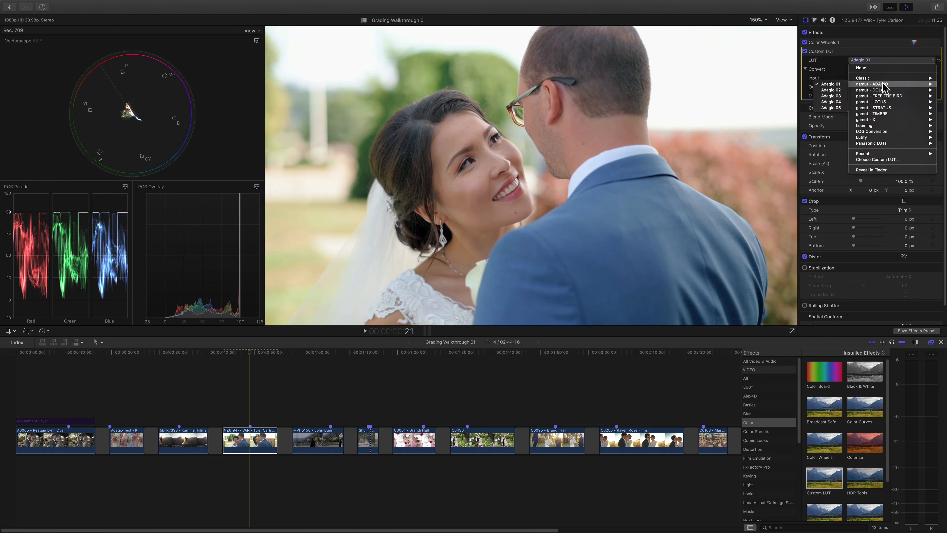
pyautogui.click(839, 102)
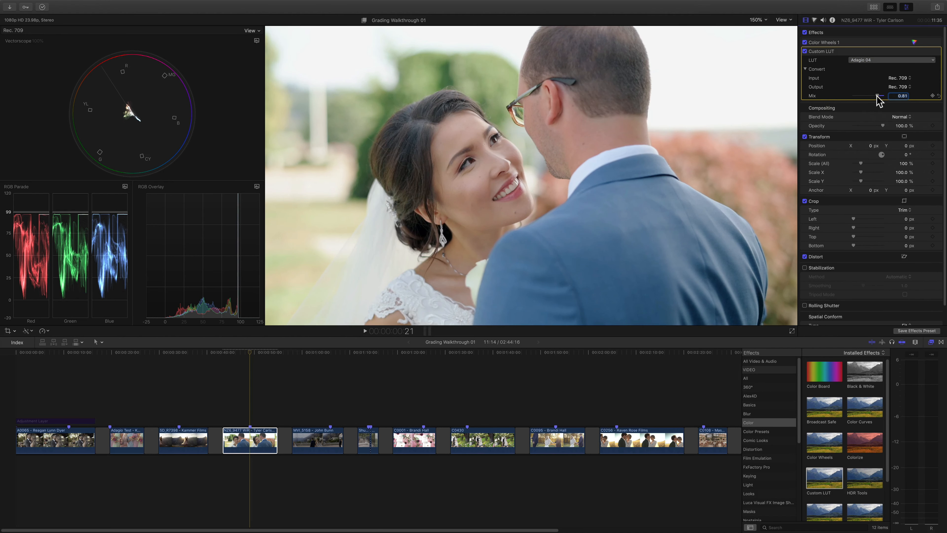
pyautogui.moveTo(874, 96); pyautogui.dragTo(874, 96)
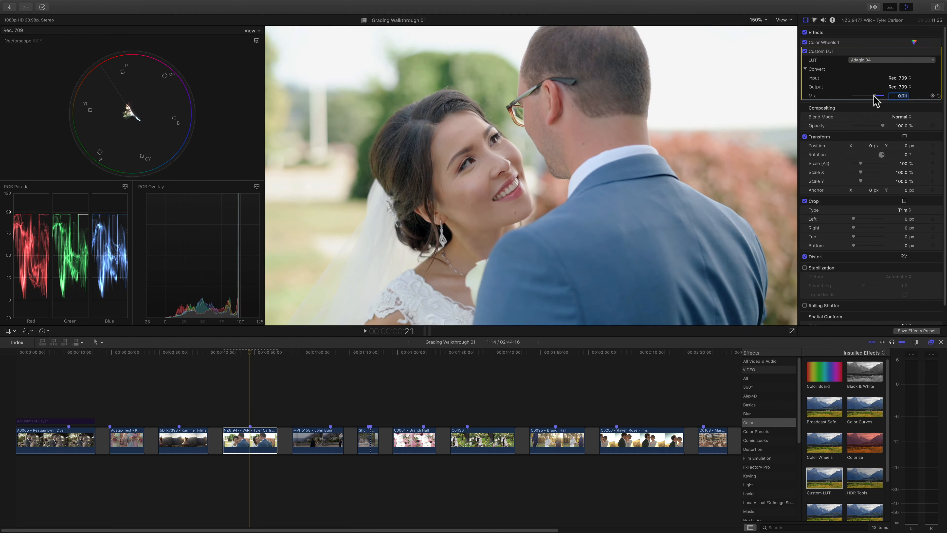
# Step: Try the Copper LUT from the gamut - STRATUS set and lower its mix to 0.56
pyautogui.click(874, 60)
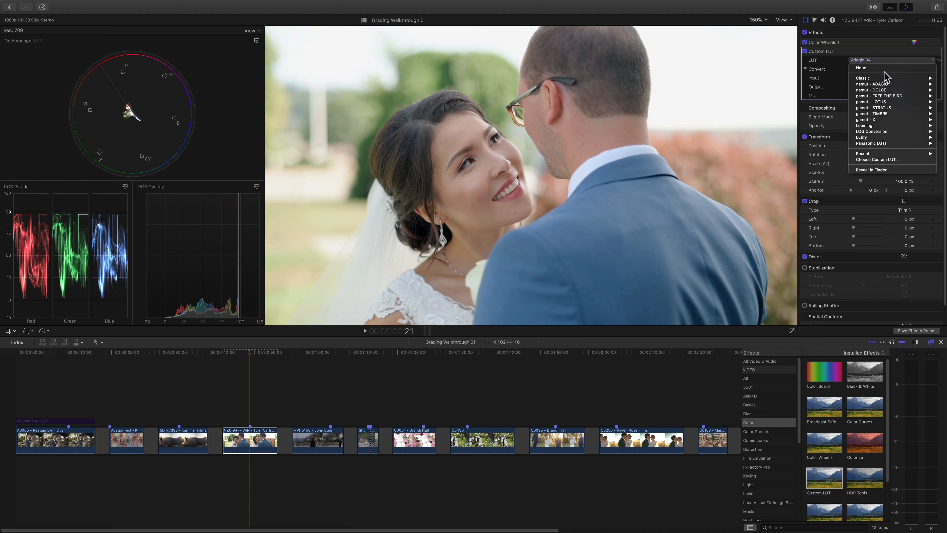
pyautogui.moveTo(884, 89)
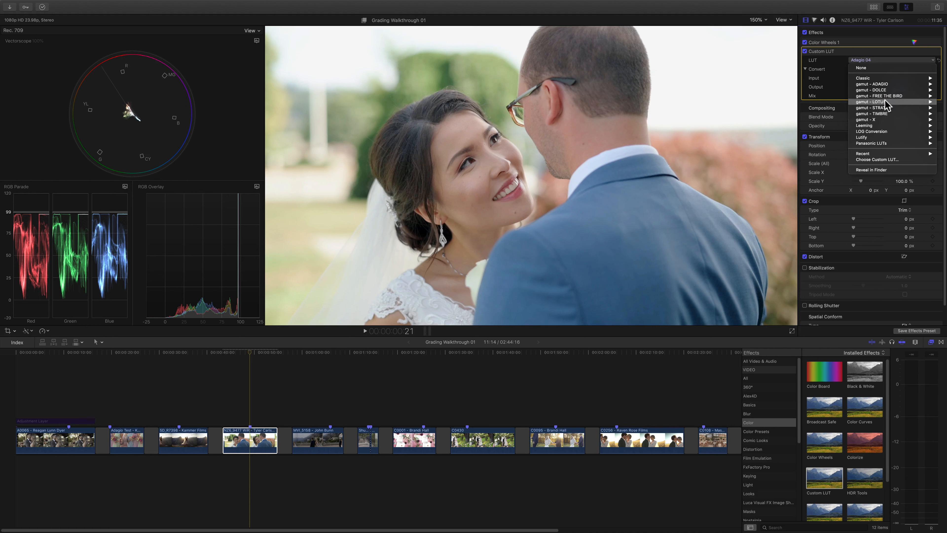
pyautogui.moveTo(886, 111)
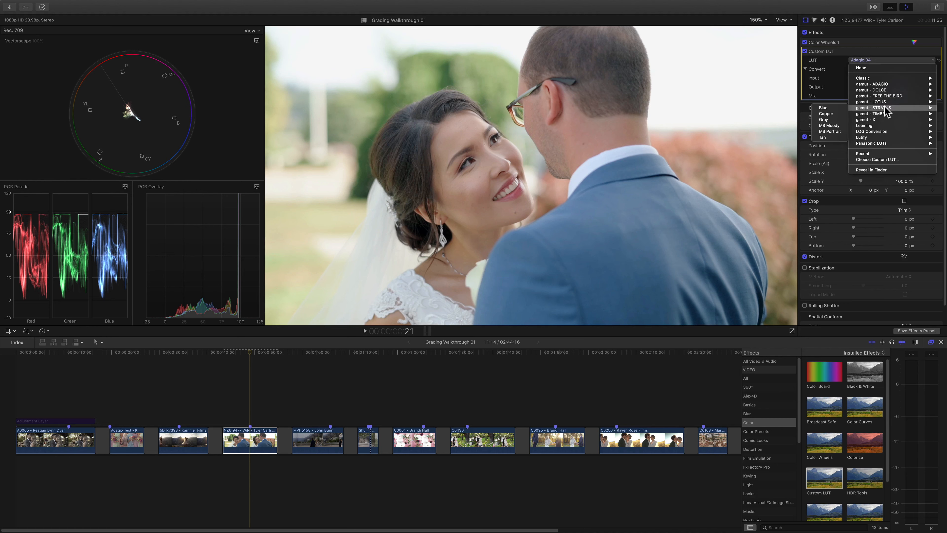
pyautogui.click(832, 114)
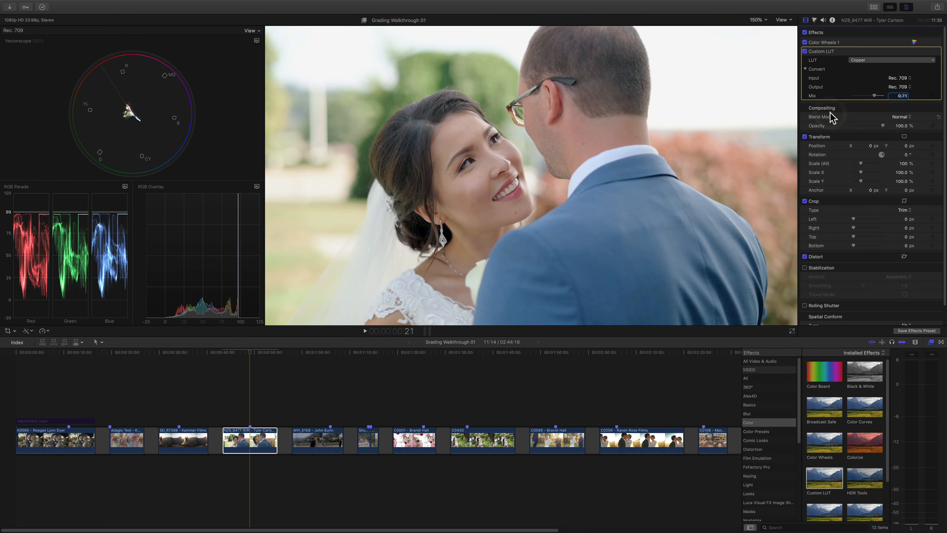
pyautogui.moveTo(874, 96); pyautogui.dragTo(869, 96)
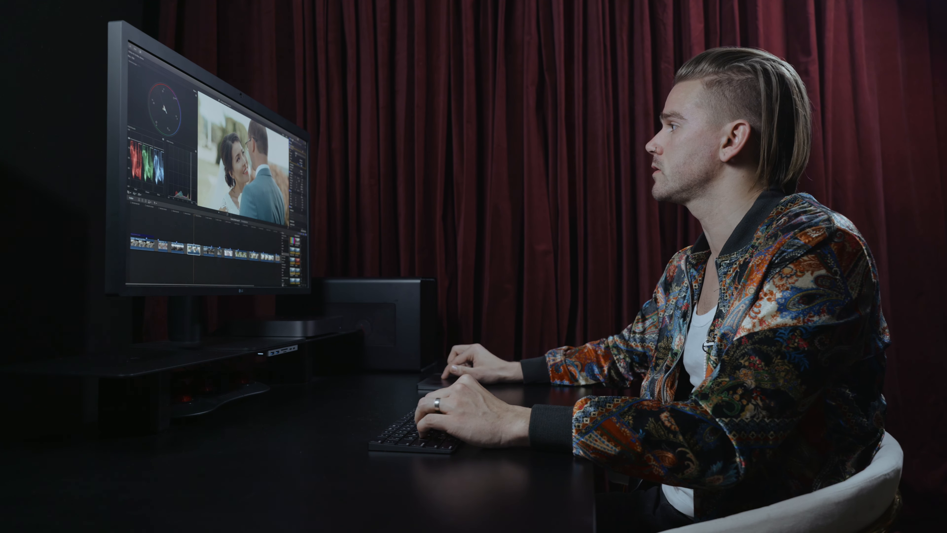
# Step: Try the MS Portrait LUT from the gamut - STRATUS set and raise its mix to 0.82
pyautogui.click(873, 60)
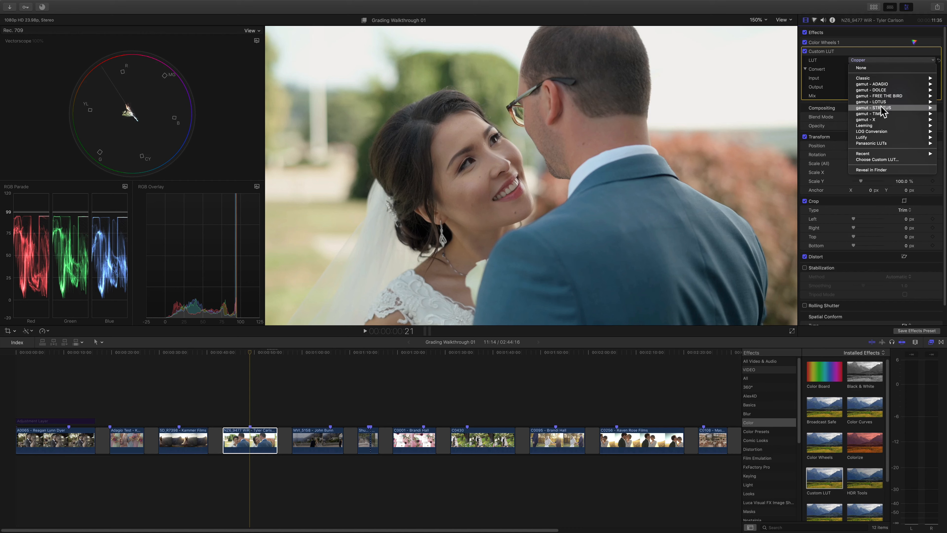
pyautogui.moveTo(882, 111)
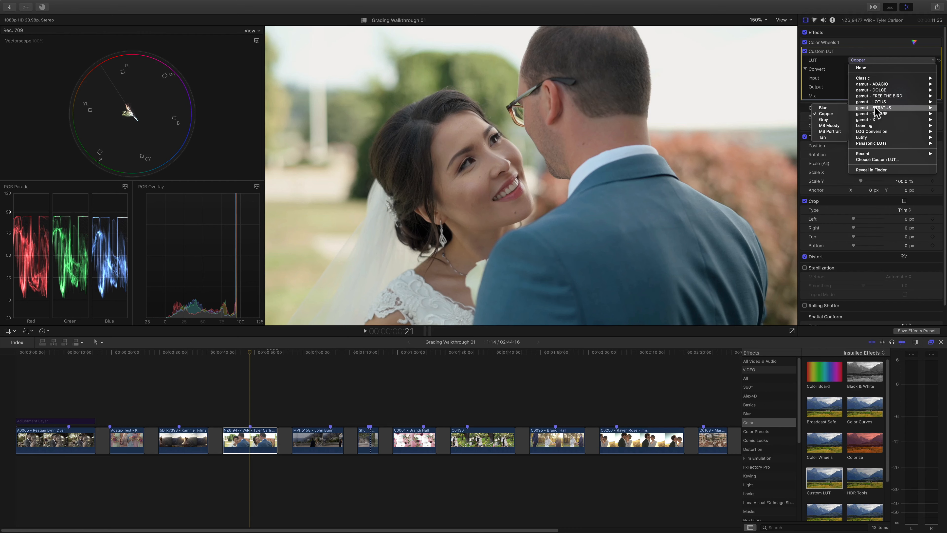
pyautogui.click(830, 132)
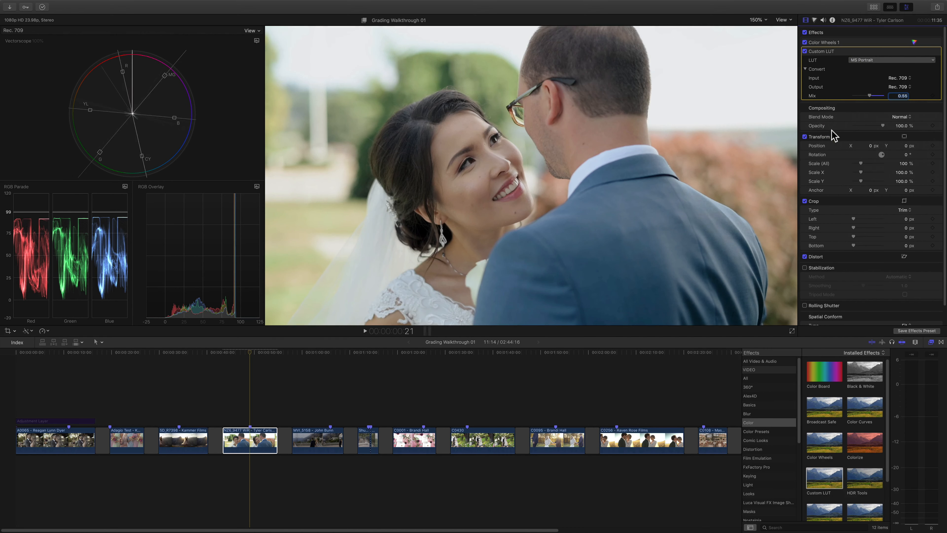
pyautogui.moveTo(877, 96); pyautogui.dragTo(877, 96)
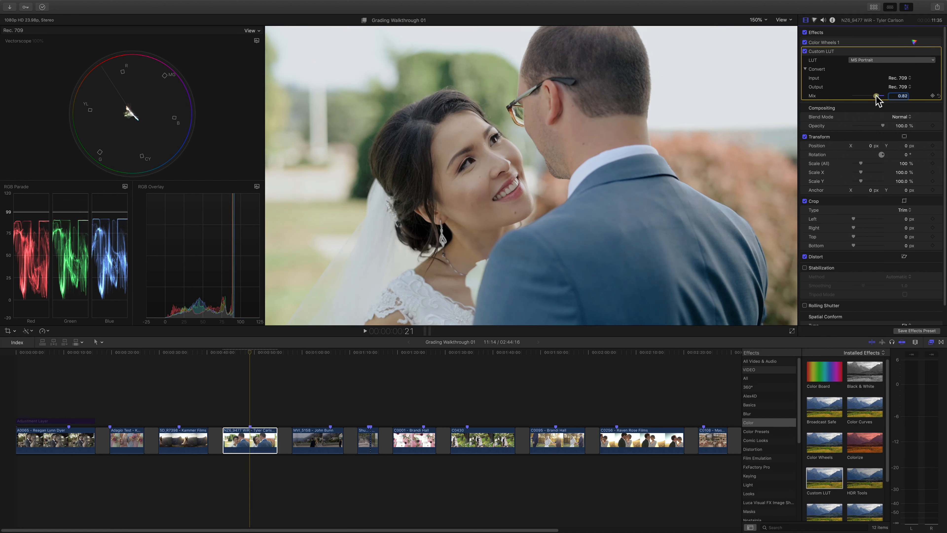
# Step: Try the Lotus 01 LUT from the gamut - LOTUS set and lower its mix to 0.58
pyautogui.click(886, 60)
pyautogui.moveTo(886, 126)
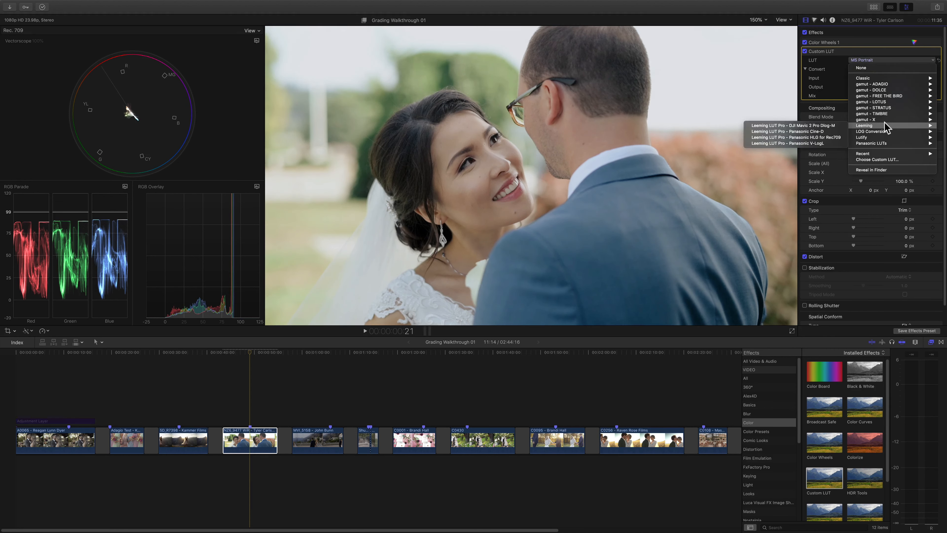
pyautogui.moveTo(887, 104)
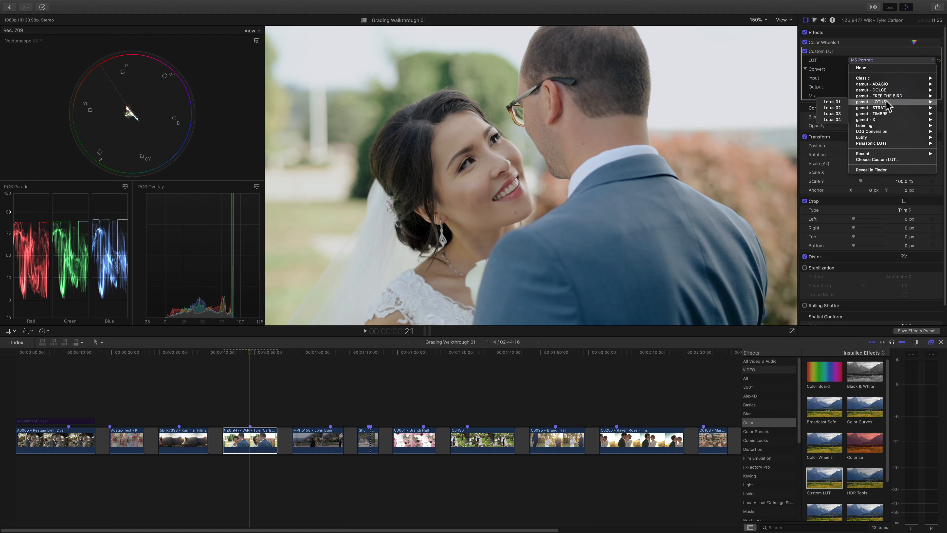
pyautogui.click(835, 102)
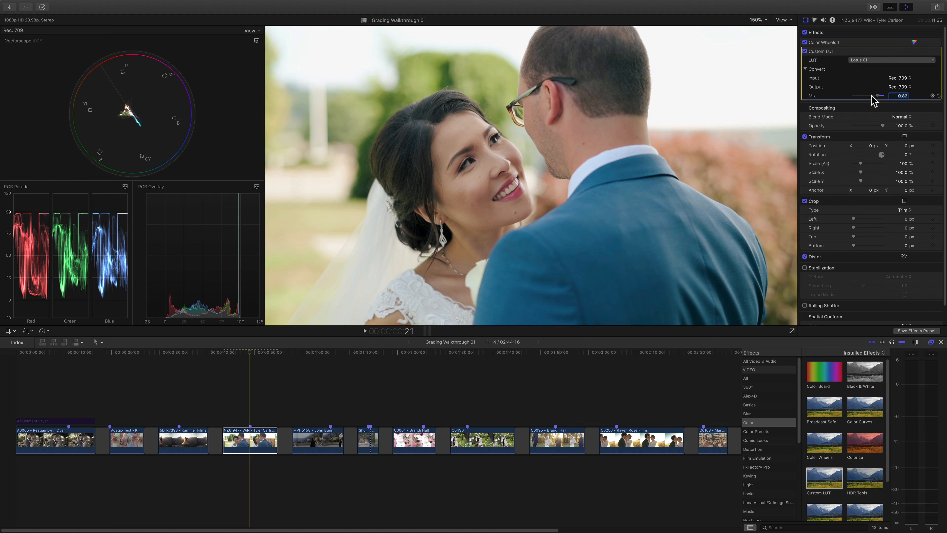
pyautogui.moveTo(870, 101); pyautogui.dragTo(867, 98)
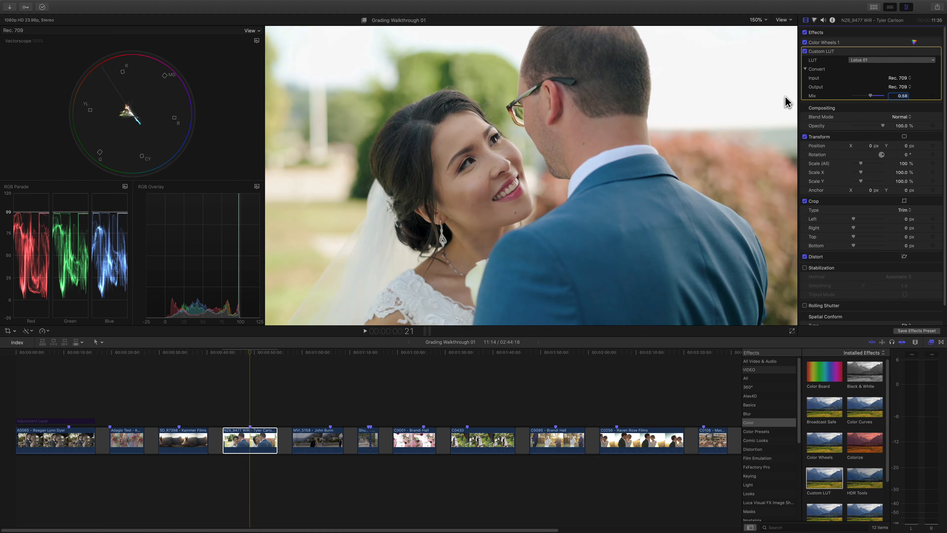
# Step: Try the Lotus 03 LUT from the gamut - LOTUS set on the bride-and-groom clip
pyautogui.click(876, 59)
pyautogui.moveTo(872, 102)
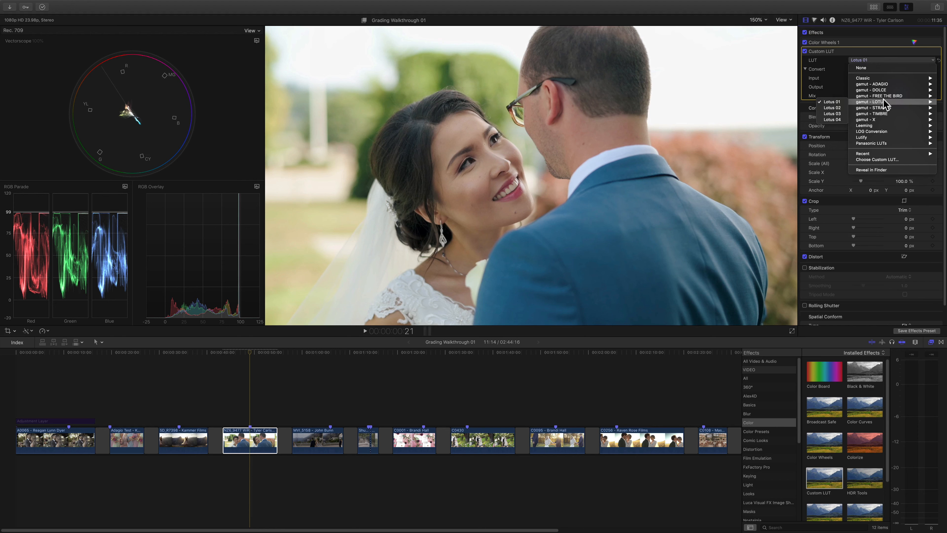
pyautogui.click(835, 113)
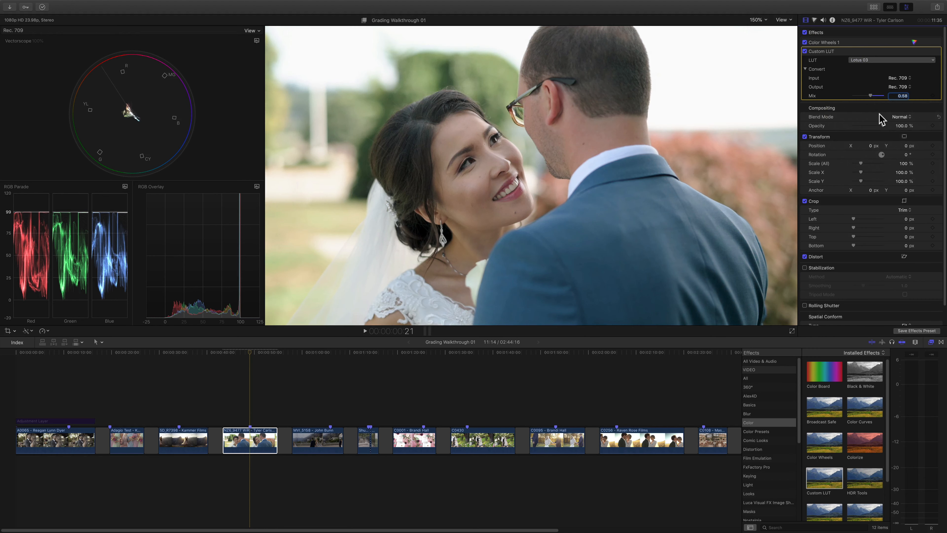
# Step: Try the Lotus 04 LUT from the gamut - LOTUS set and raise its mix to 0.68
pyautogui.click(882, 61)
pyautogui.moveTo(889, 102)
pyautogui.click(835, 120)
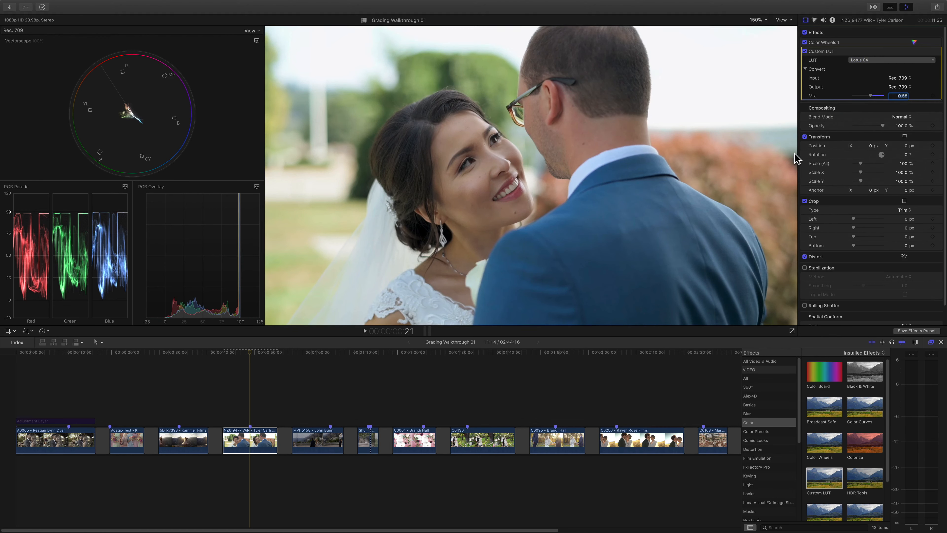
pyautogui.moveTo(872, 97); pyautogui.dragTo(875, 96)
# Step: Load Adagio 04 again as the bride-and-groom clip's Custom LUT and set its mix to 0.7
pyautogui.click(882, 60)
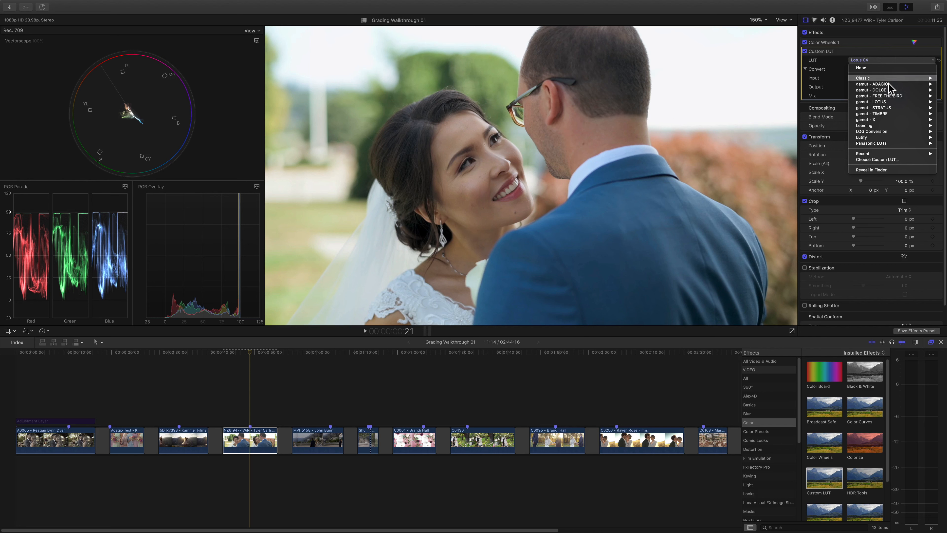
pyautogui.moveTo(888, 90)
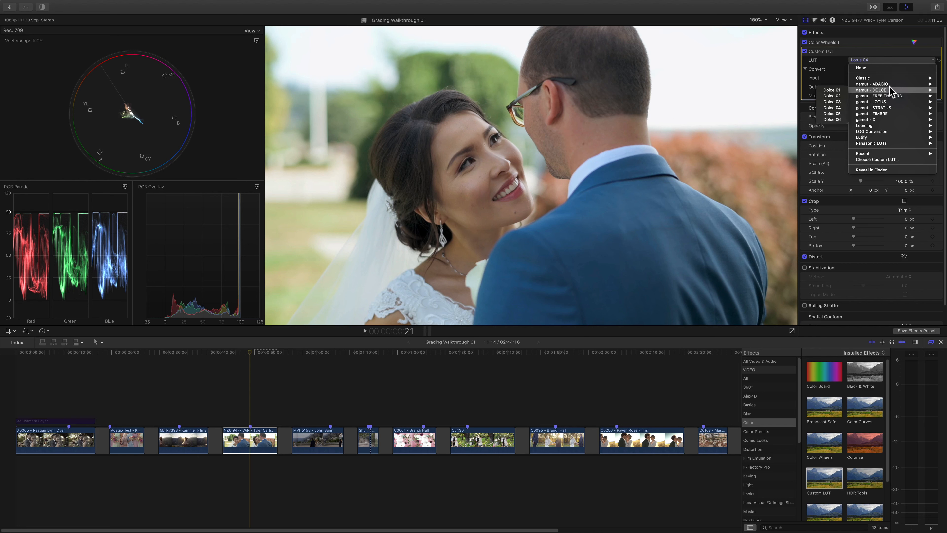
pyautogui.click(833, 102)
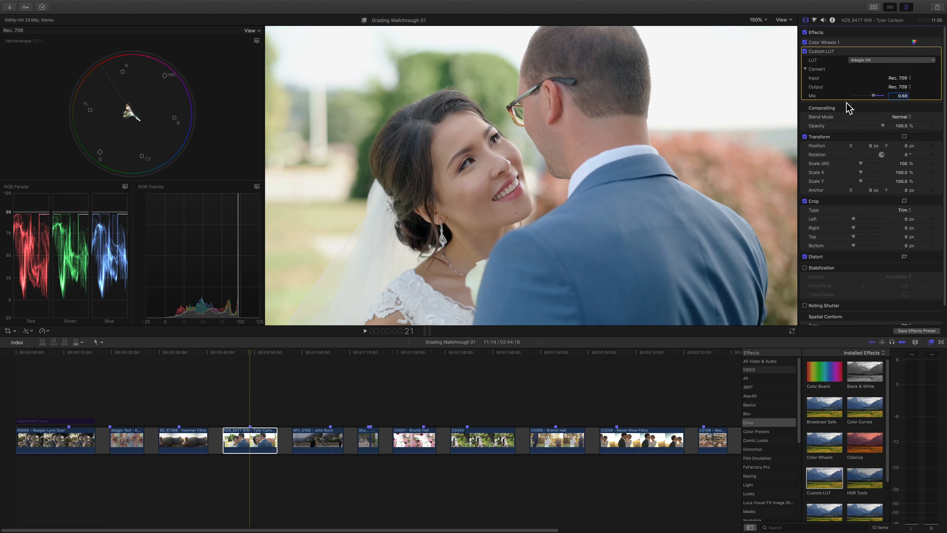
pyautogui.click(898, 96)
pyautogui.write('0.7')
pyautogui.press('Return')
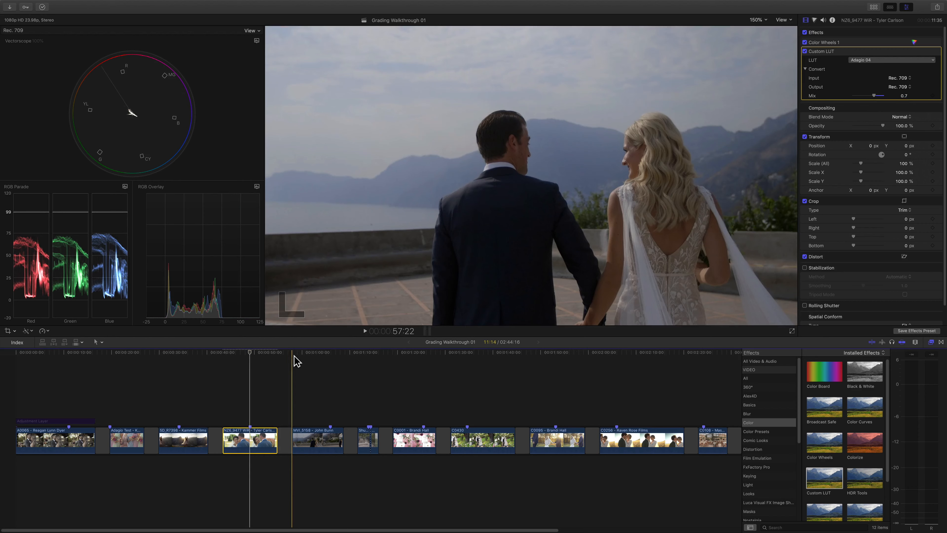
# Step: Select the MVI_5158 clip of the couple walking and park the playhead at its marker at 1:05:22
pyautogui.click(322, 354)
pyautogui.click(327, 437)
pyautogui.click(328, 354)
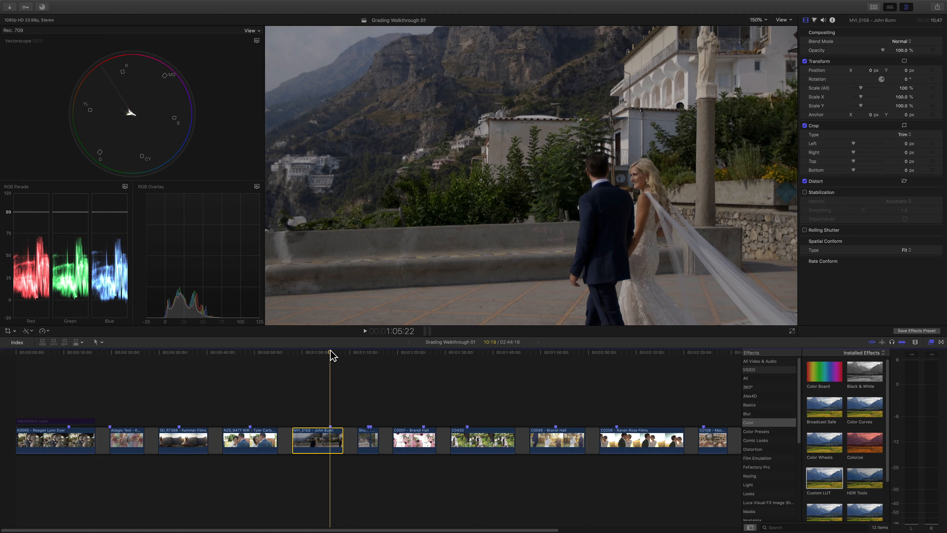
# Step: Set the RGB Parade guide to 73 and raise the clip's highlights with Color Wheels until the parade peaks near 100
pyautogui.click(104, 211)
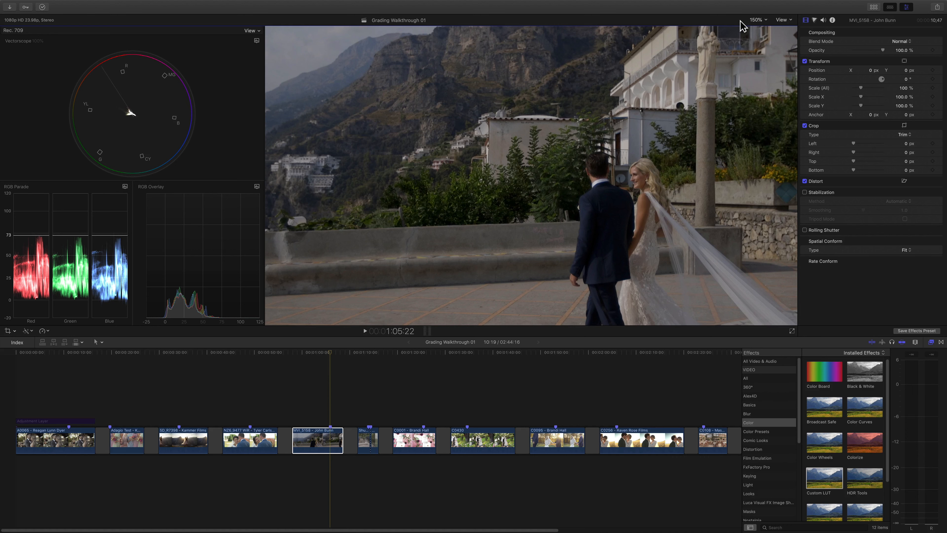
pyautogui.press('super+6')
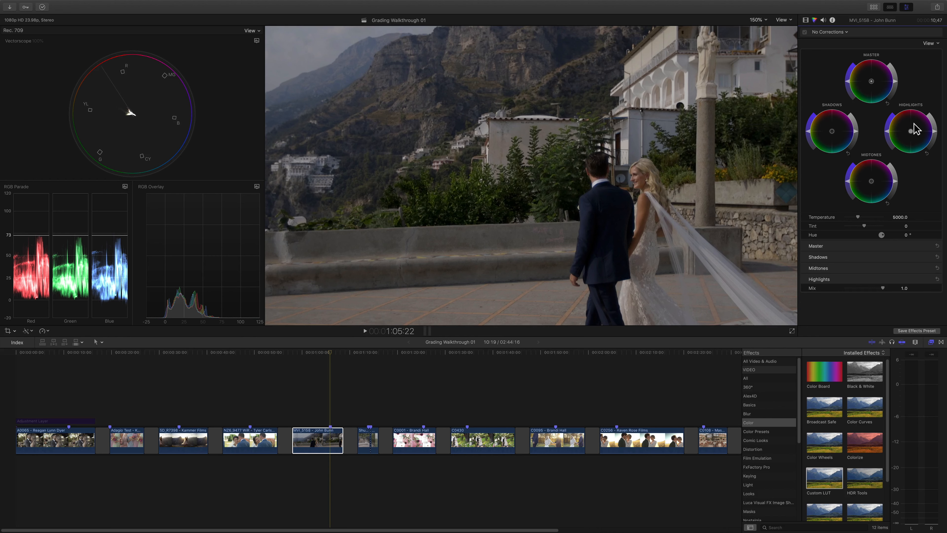
pyautogui.moveTo(934, 131); pyautogui.dragTo(932, 111)
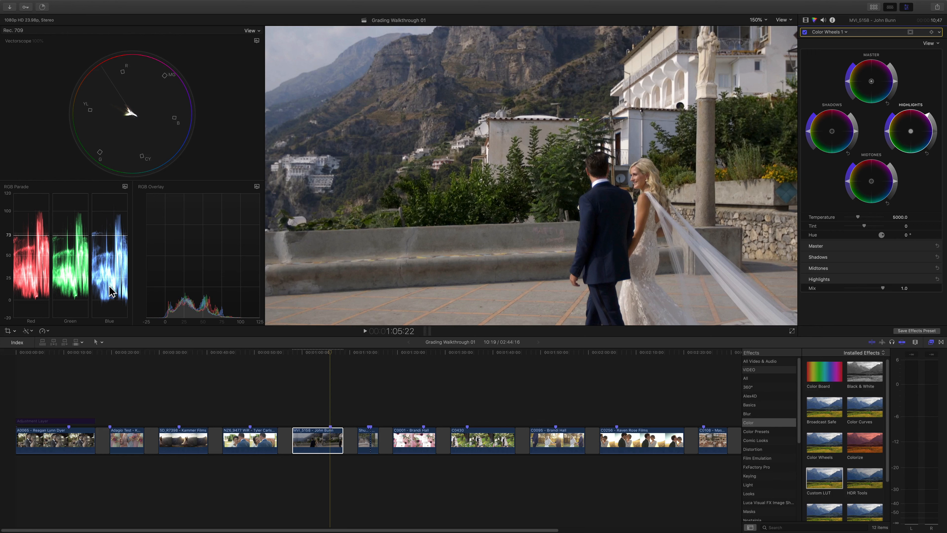
pyautogui.click(856, 134)
# Step: Toggle the MVI_5158 clip's Color Wheels 1 correction off and on to compare before and after
pyautogui.click(804, 32)
pyautogui.click(805, 32)
pyautogui.click(804, 32)
pyautogui.click(805, 32)
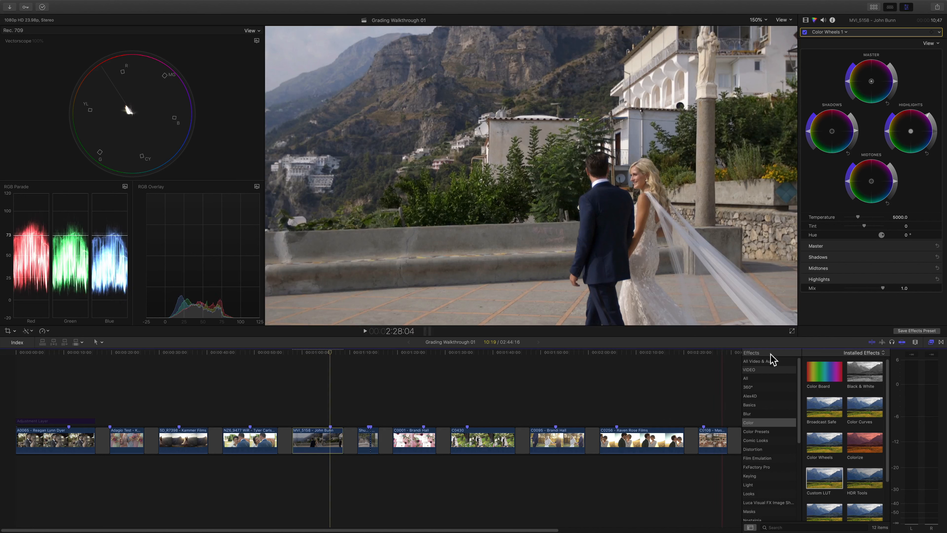
# Step: Add a Custom LUT effect to the MVI_5158 clip, load Lotus 02 from gamut - LOTUS, and lower its mix to 0.56
pyautogui.click(824, 477)
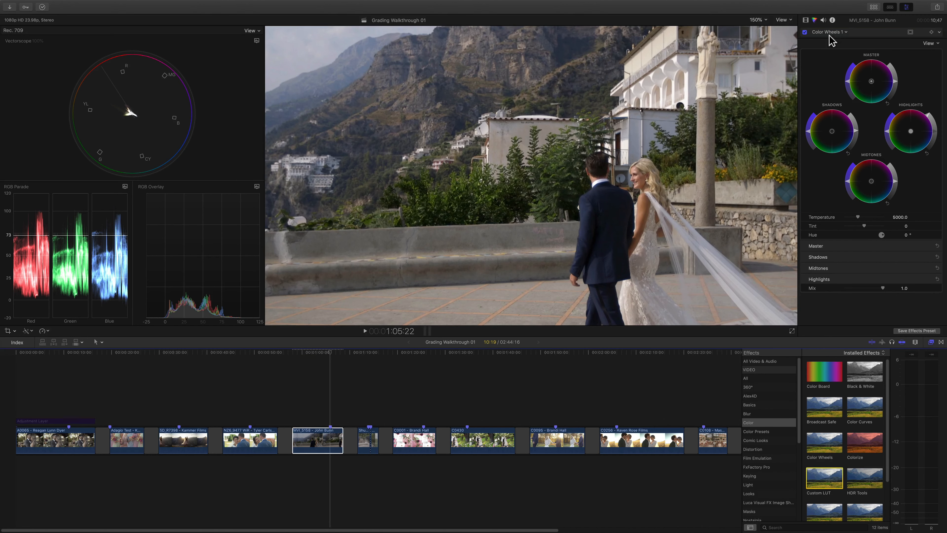
pyautogui.click(805, 19)
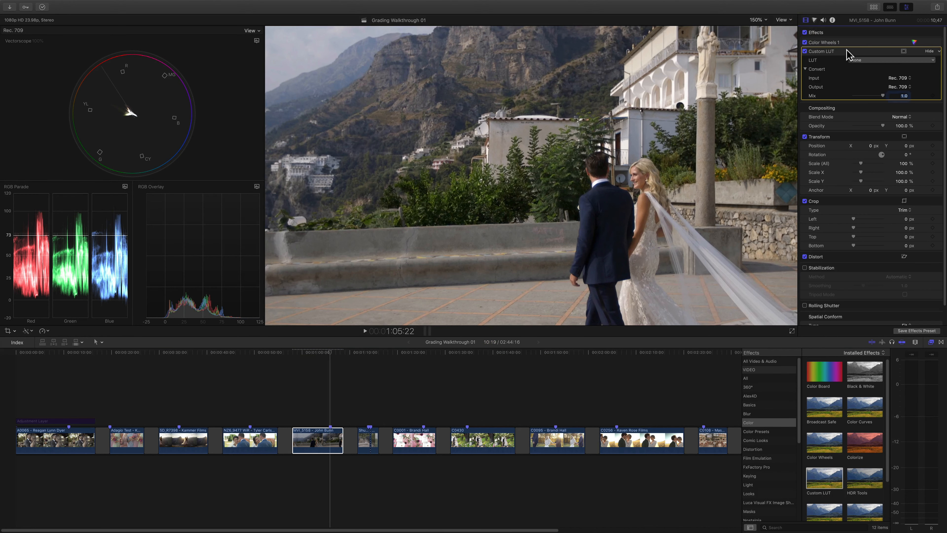
pyautogui.click(858, 60)
pyautogui.moveTo(882, 104)
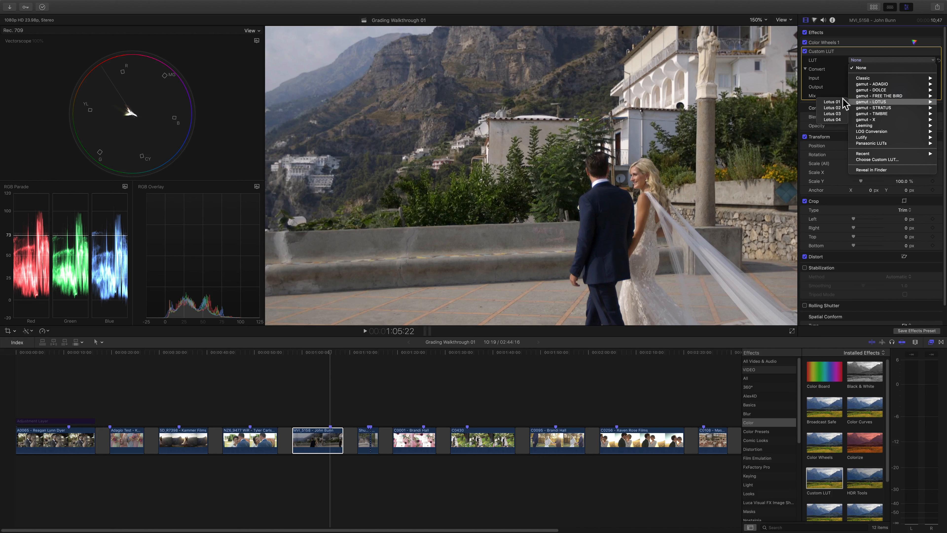
pyautogui.click(828, 107)
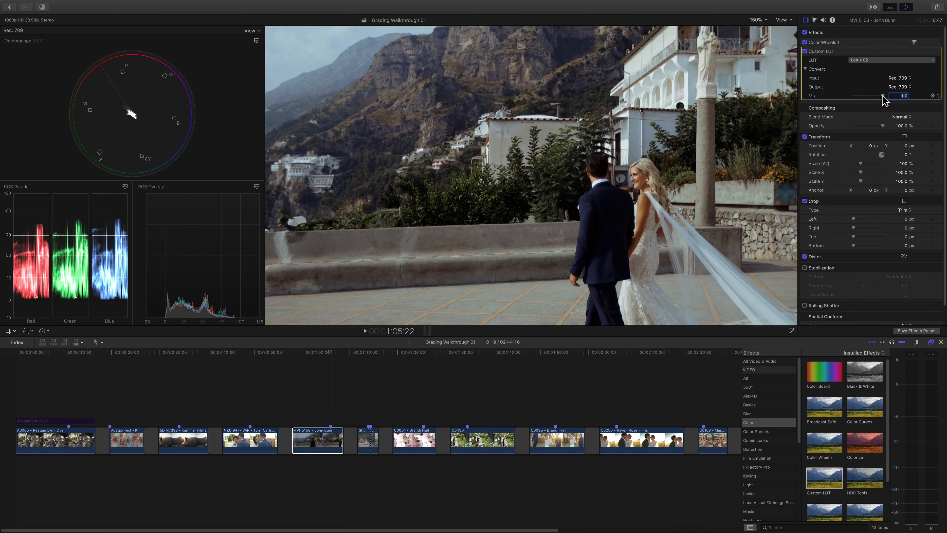
pyautogui.moveTo(876, 96); pyautogui.dragTo(868, 95)
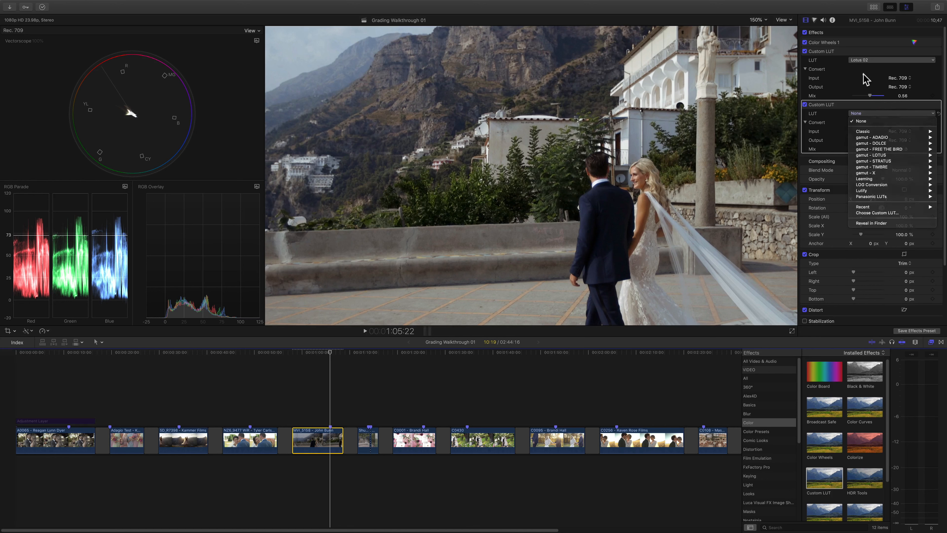
# Step: Load Adagio 01 from gamut - ADAGIO into the second Custom LUT, lower its mix to 0.42, and move it above the Lotus 02 LUT
pyautogui.click(864, 80)
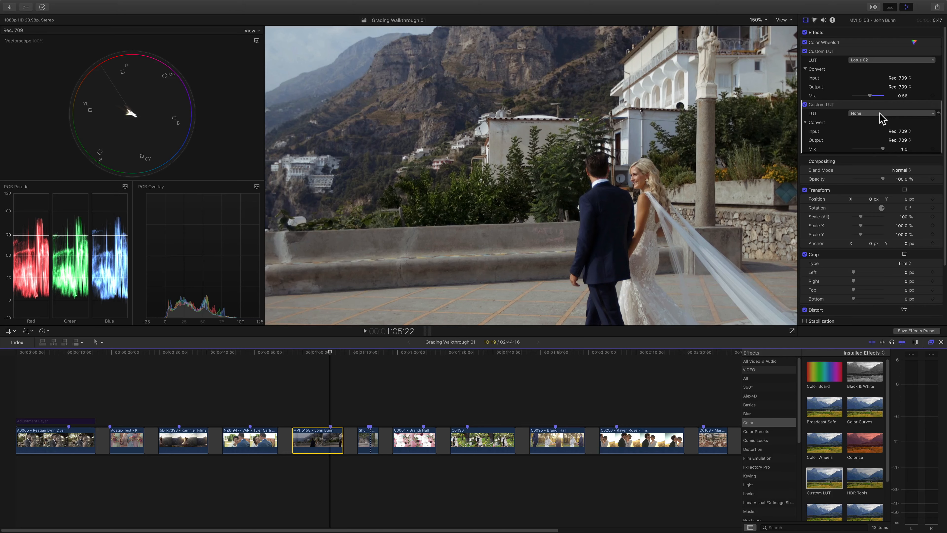
pyautogui.click(880, 113)
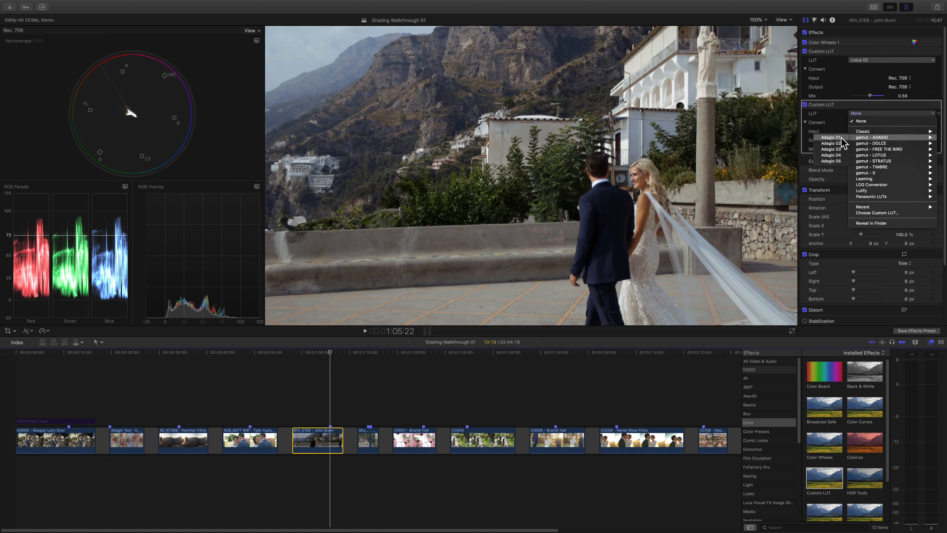
pyautogui.click(841, 138)
pyautogui.moveTo(883, 148)
pyautogui.mouseDown()
pyautogui.moveTo(859, 149)
pyautogui.moveTo(872, 149)
pyautogui.mouseUp()
pyautogui.moveTo(858, 104); pyautogui.dragTo(857, 58)
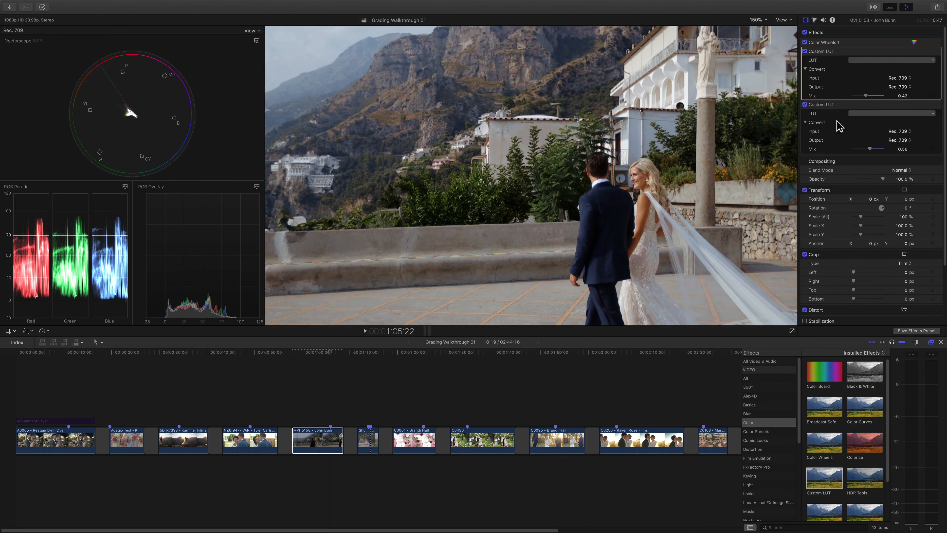
# Step: Undo and redo the last LUT reordering to compare the two stacking orders on the MVI_5158 clip
pyautogui.press('super')
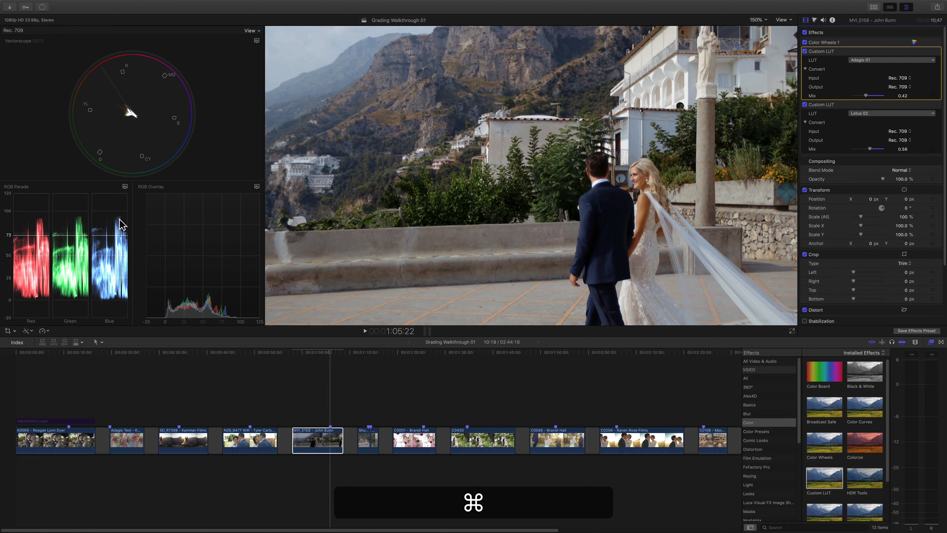
pyautogui.press('super+z')
pyautogui.press('shift+super+z')
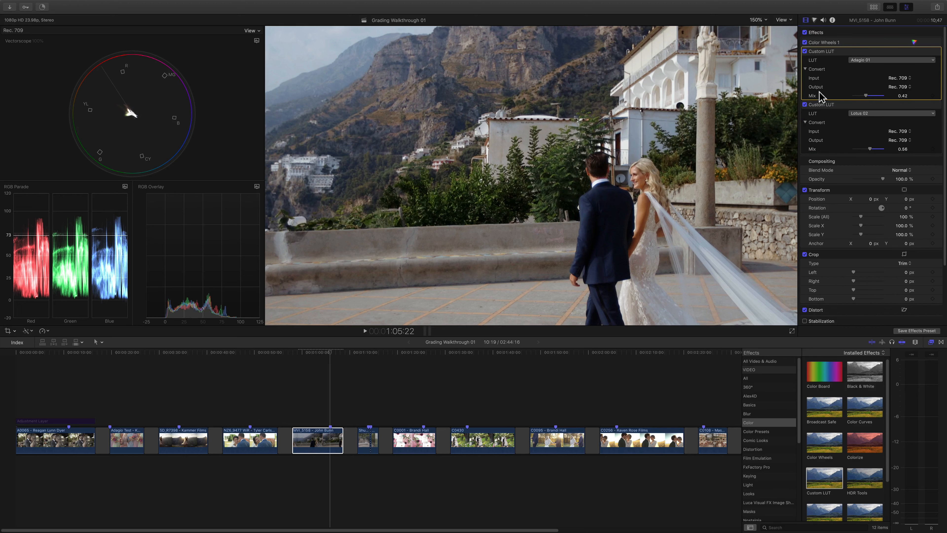
# Step: Set the mix of the Adagio 01 LUT to 0.3 and the mix of the Lotus 02 LUT to 0.6
pyautogui.click(902, 95)
pyautogui.write('.3')
pyautogui.press('Return')
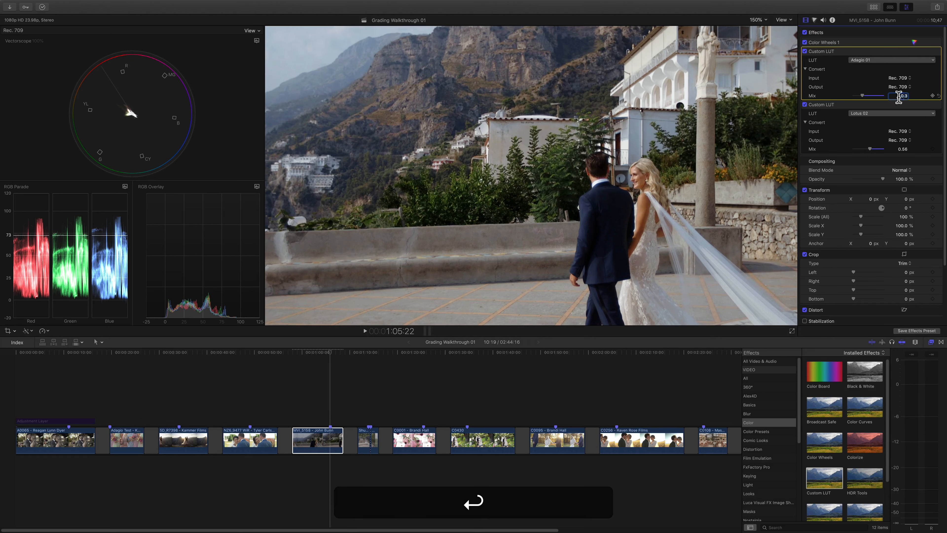
pyautogui.click(901, 150)
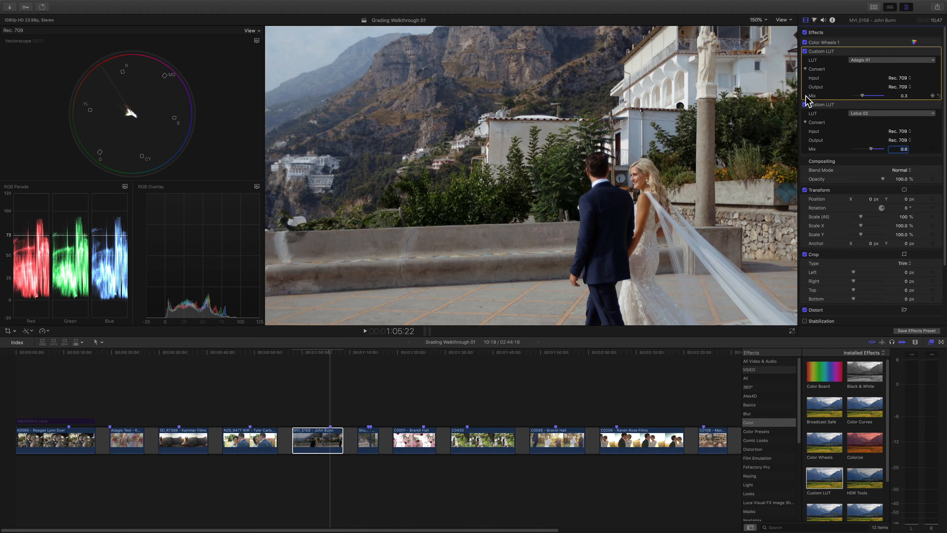
# Step: Toggle all effects on the MVI_5158 clip off and on at two points to compare, and play the graded clip
pyautogui.click(804, 32)
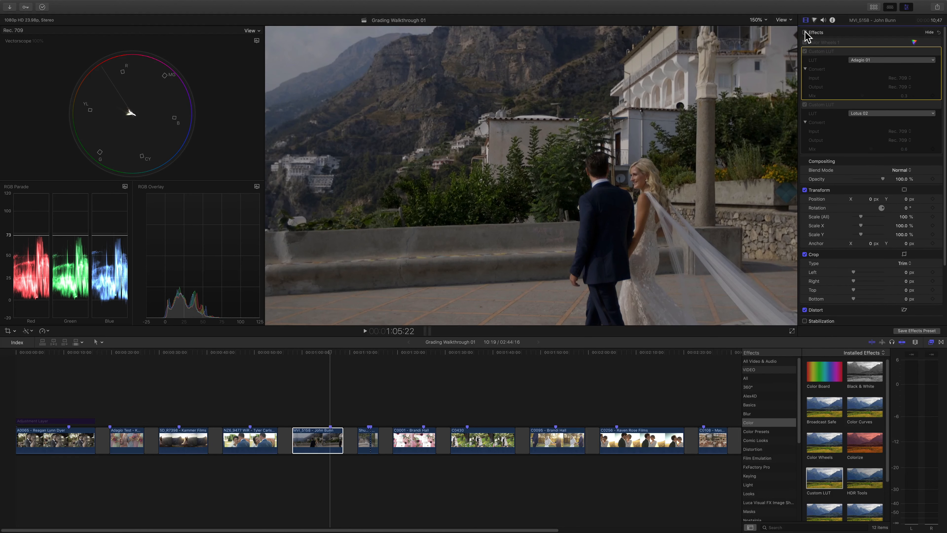
pyautogui.click(804, 32)
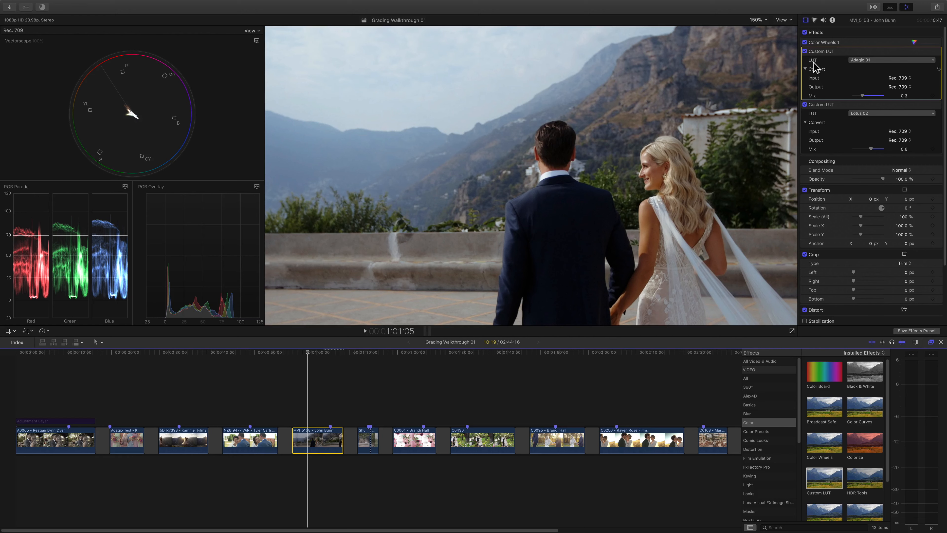
pyautogui.click(804, 32)
pyautogui.click(805, 32)
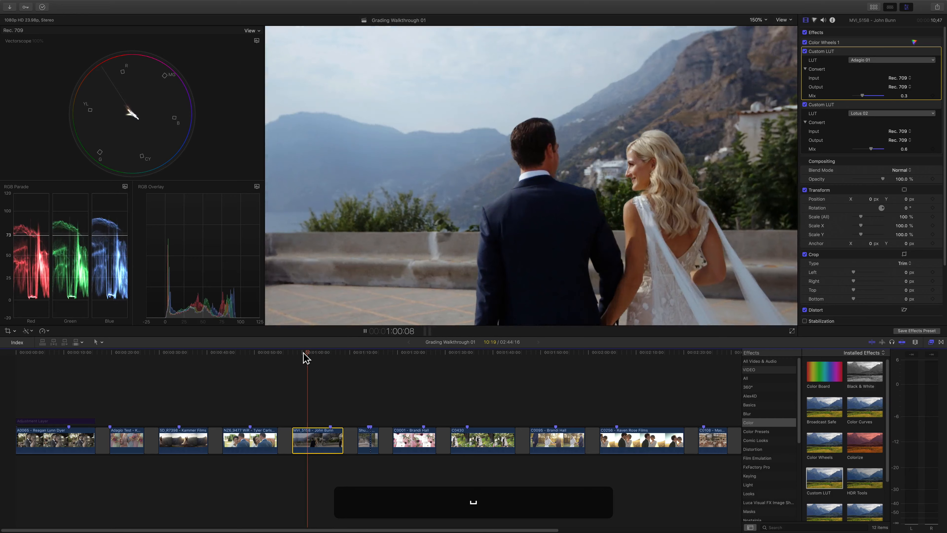
pyautogui.press('space')
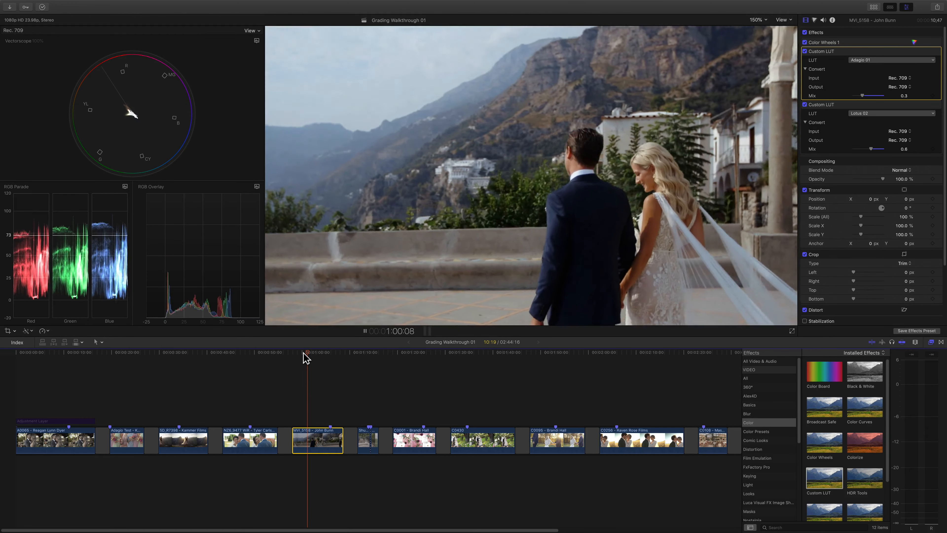
# Step: Select the ungraded clip of the embracing couple at 1:13:23, add a Custom LUT loading V-Log > Gamut from gamut - X, and toggle it to compare
pyautogui.click(368, 352)
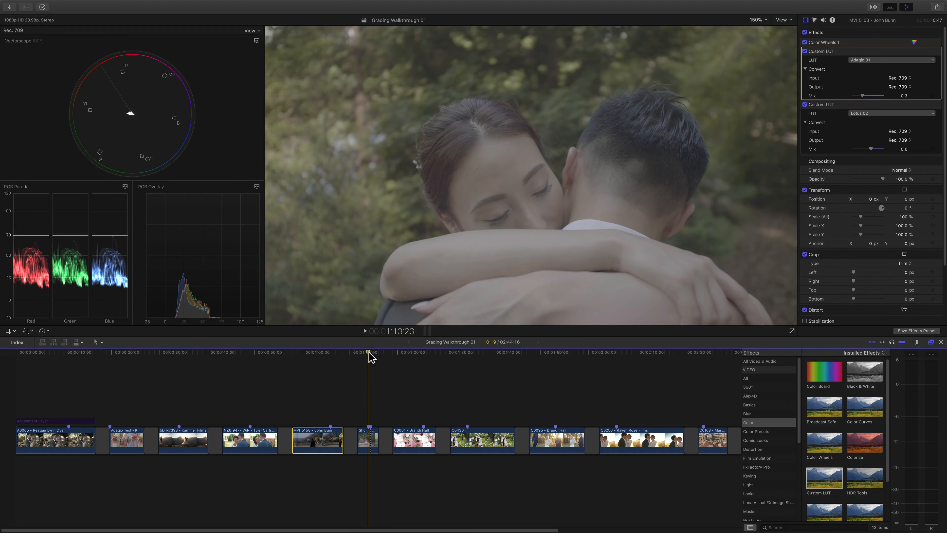
pyautogui.click(366, 439)
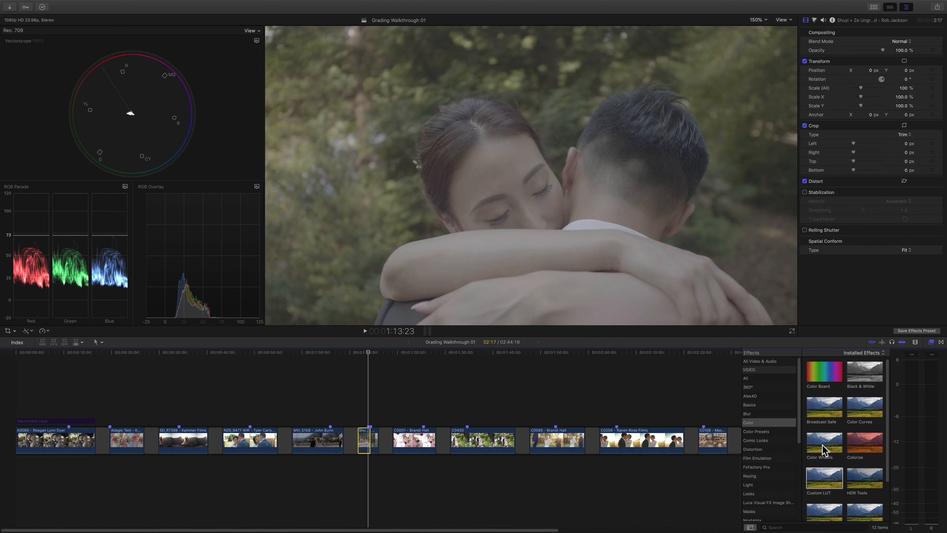
pyautogui.moveTo(824, 477); pyautogui.dragTo(369, 444)
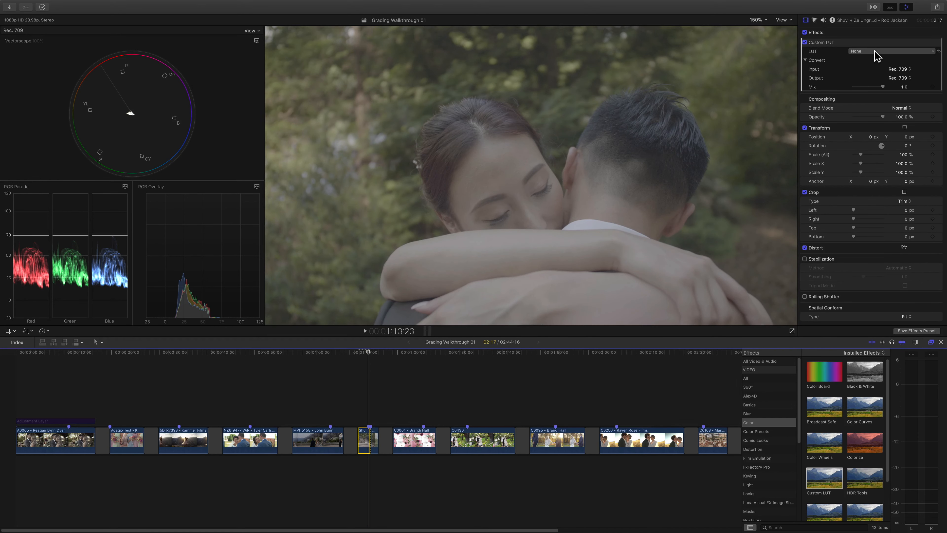
pyautogui.click(874, 51)
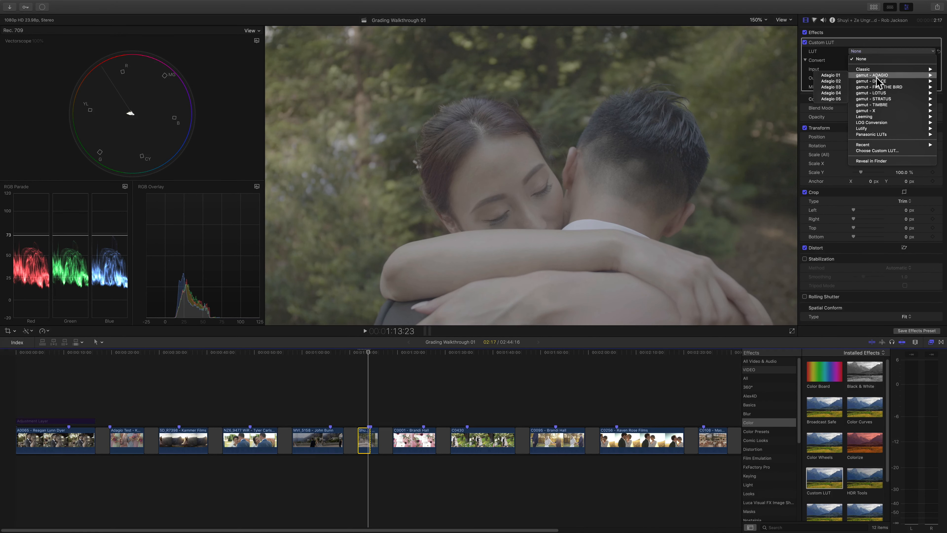
pyautogui.moveTo(875, 108)
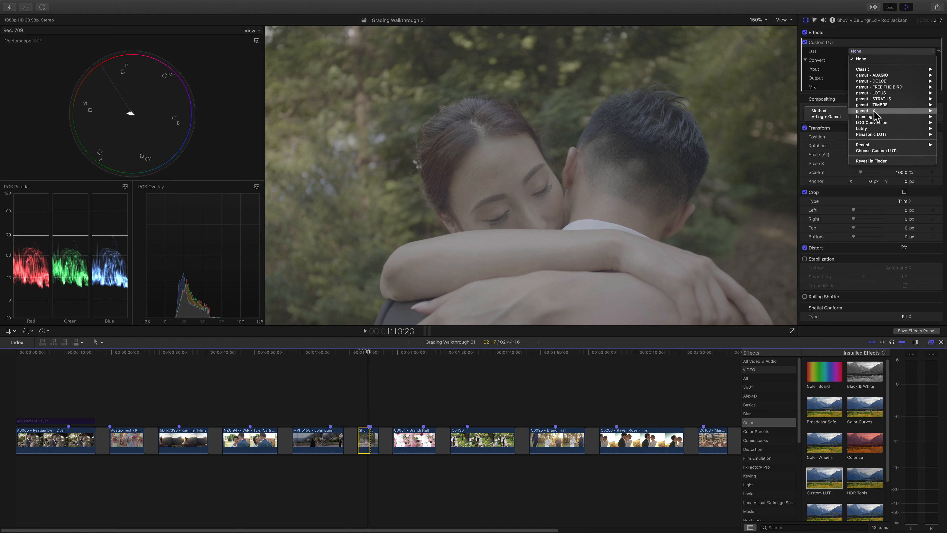
pyautogui.click(832, 116)
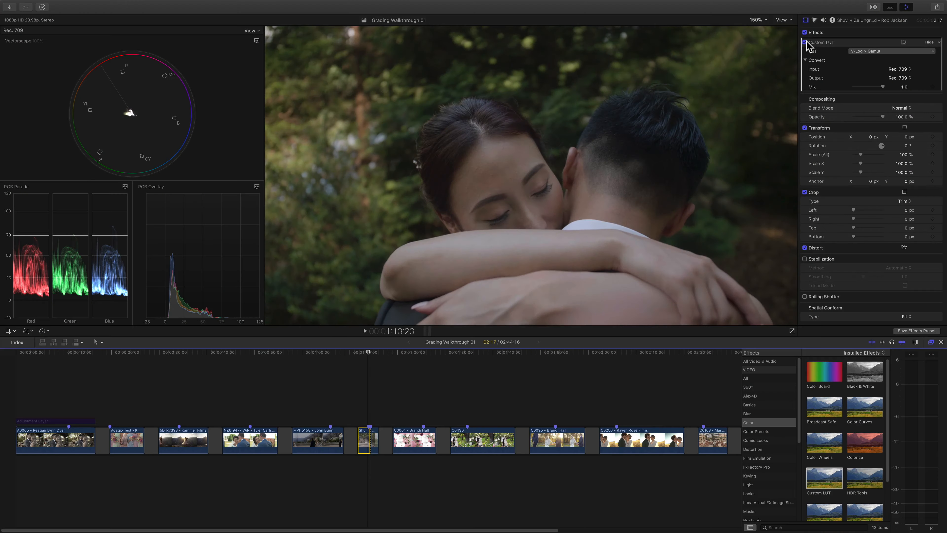
pyautogui.click(805, 42)
pyautogui.click(805, 42)
# Step: With Color Wheels, raise and warm the embrace clip's highlights against an RGB Parade guide at 101, and lower its shadows toward a guide at 0
pyautogui.press('super+6')
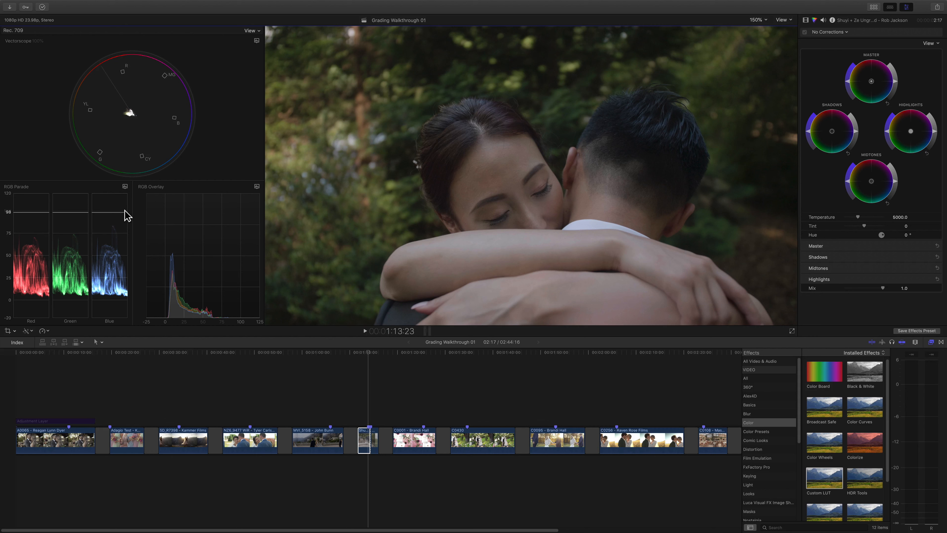
pyautogui.click(125, 210)
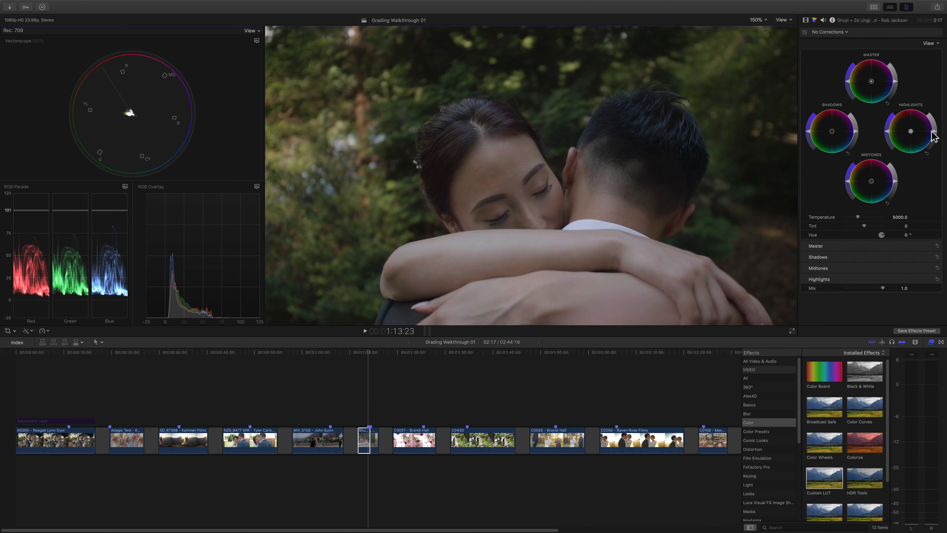
pyautogui.moveTo(935, 131); pyautogui.dragTo(931, 119)
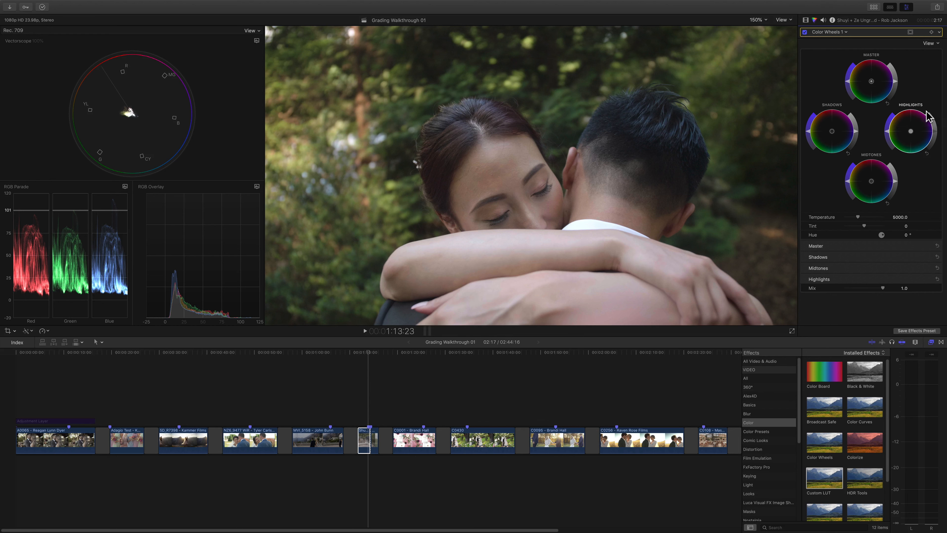
pyautogui.moveTo(910, 132); pyautogui.dragTo(887, 120)
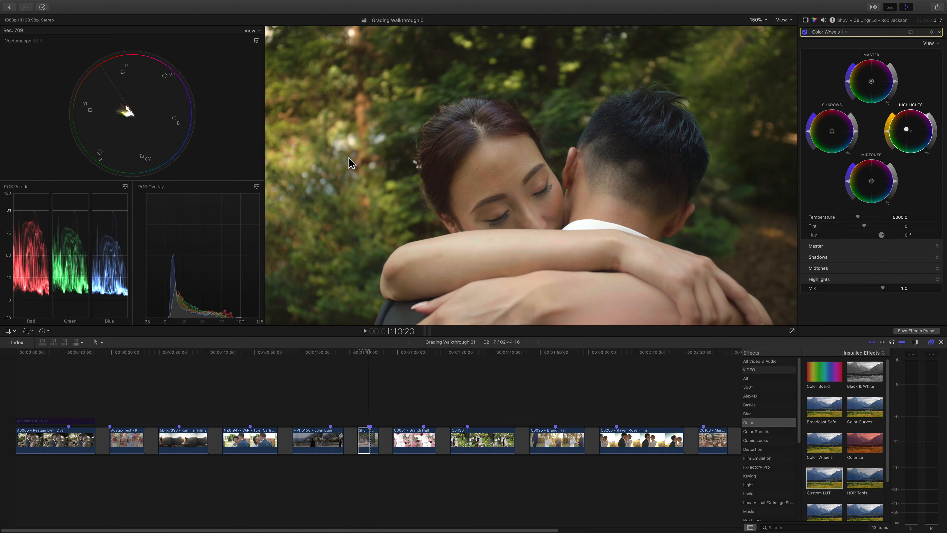
pyautogui.click(110, 215)
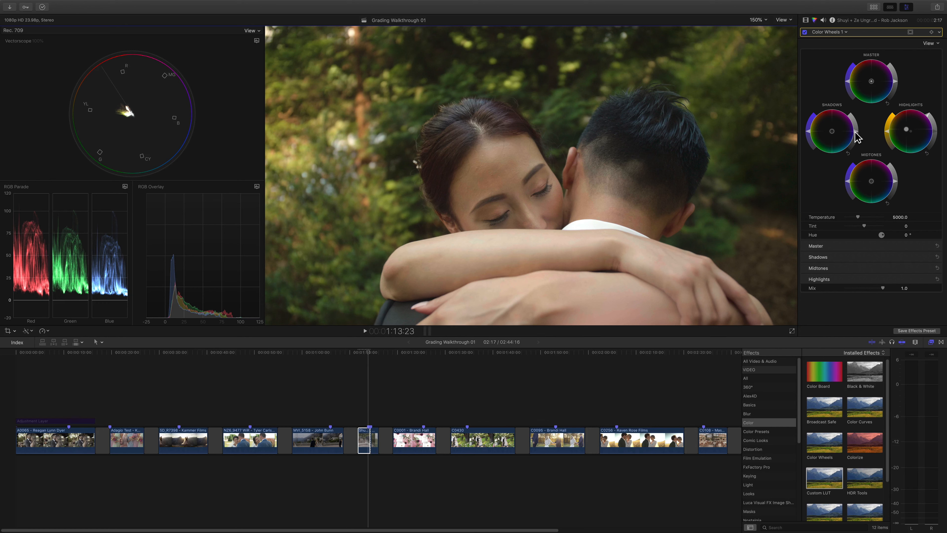
pyautogui.moveTo(856, 135); pyautogui.dragTo(856, 139)
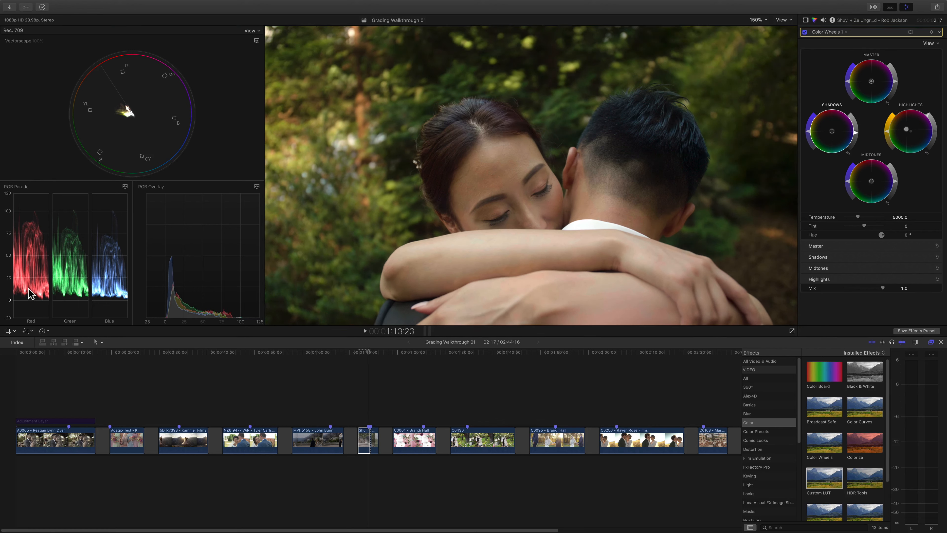
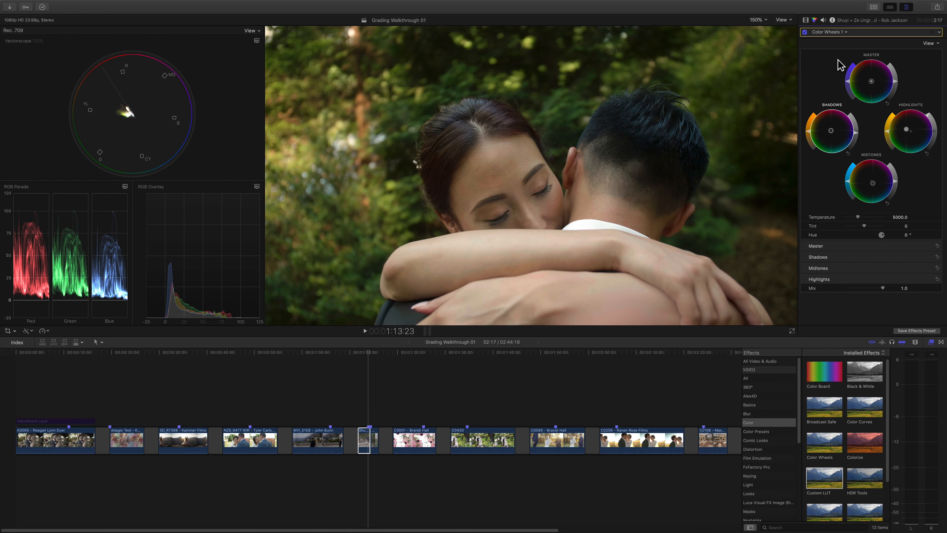
# Step: Add a second Custom LUT to the embrace clip, load Free The Bird 02 from gamut - FREE THE BIRD, and set its mix to 0.3
pyautogui.click(825, 480)
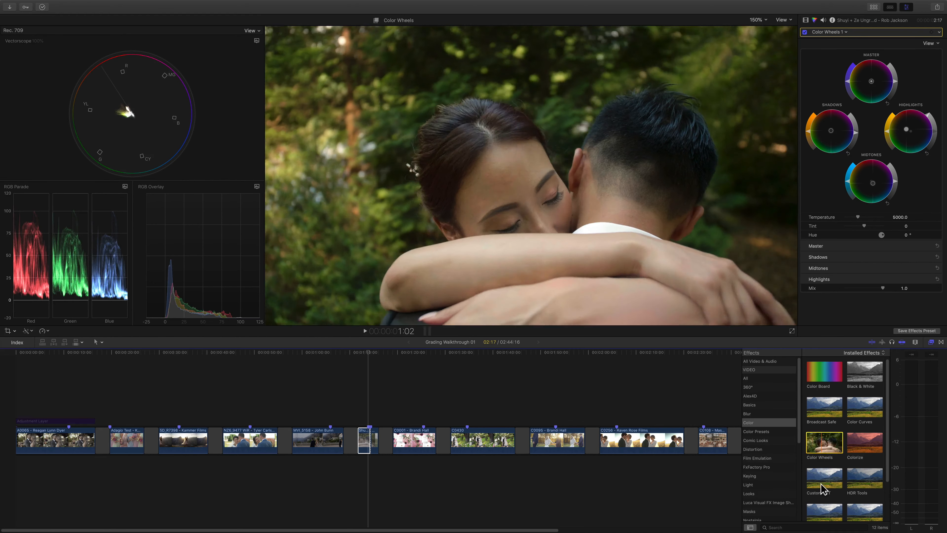
pyautogui.doubleClick(825, 482)
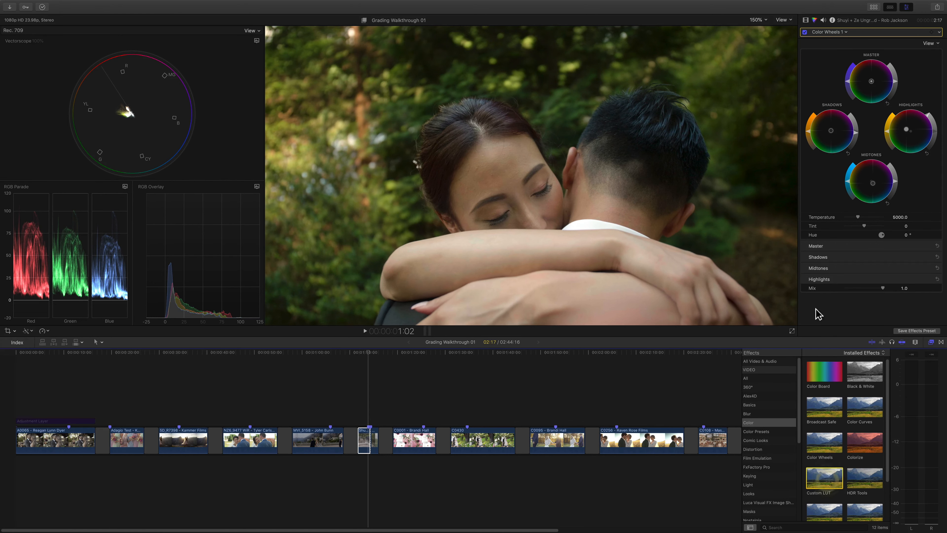
pyautogui.click(805, 20)
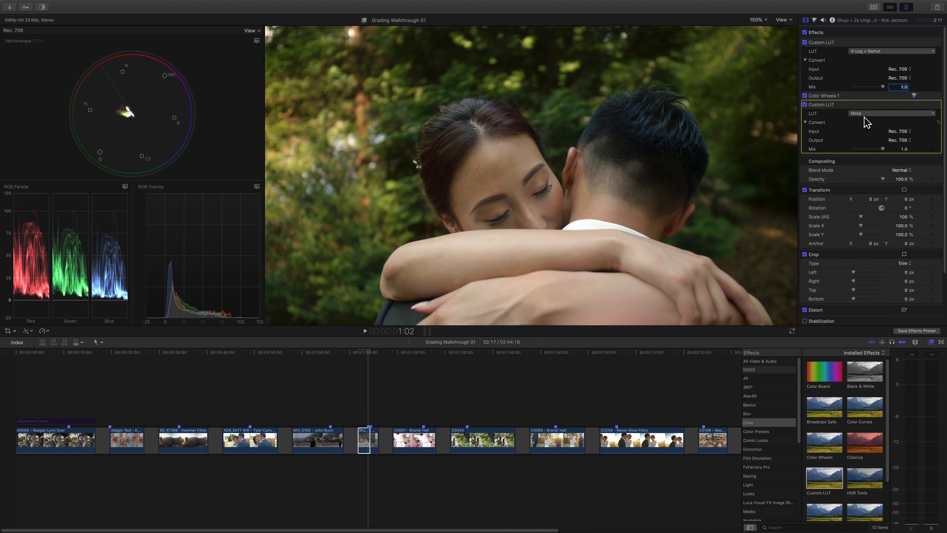
pyautogui.click(863, 114)
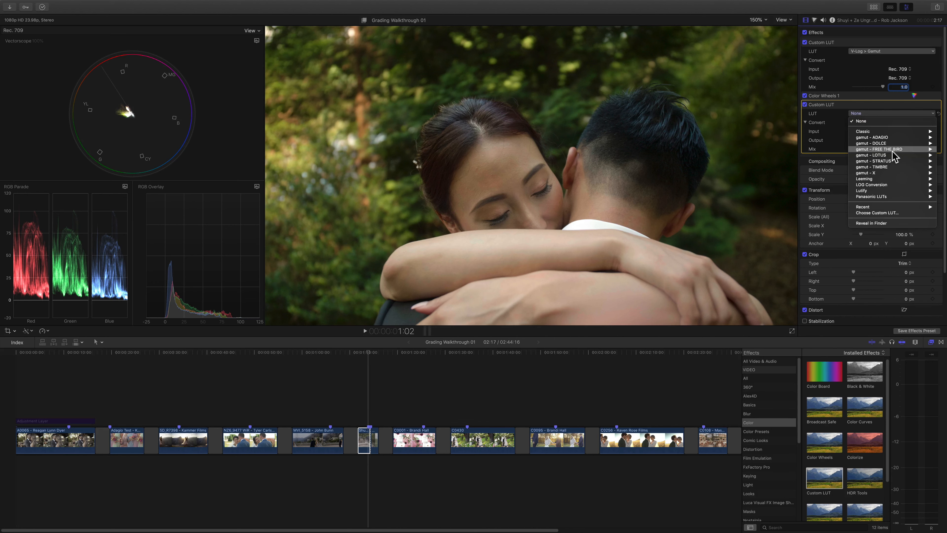
pyautogui.moveTo(871, 150)
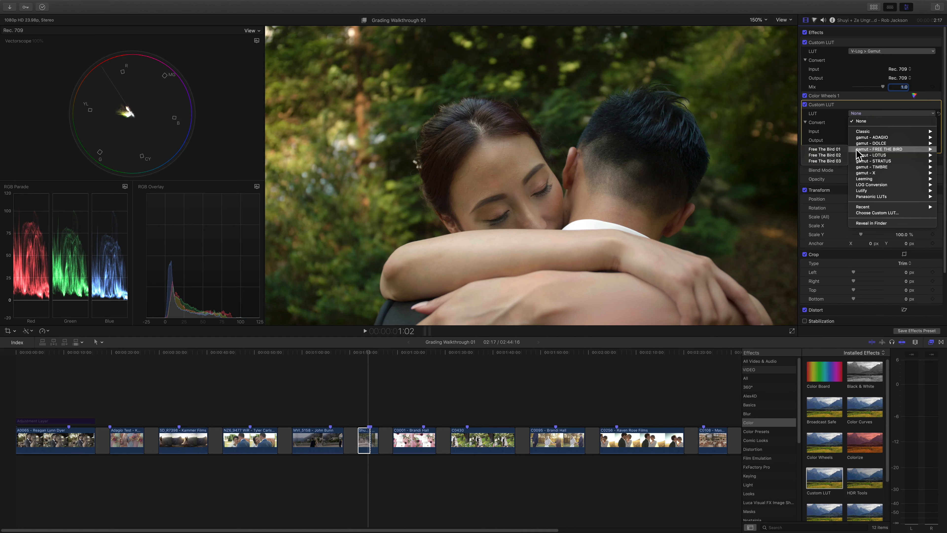
pyautogui.click(826, 155)
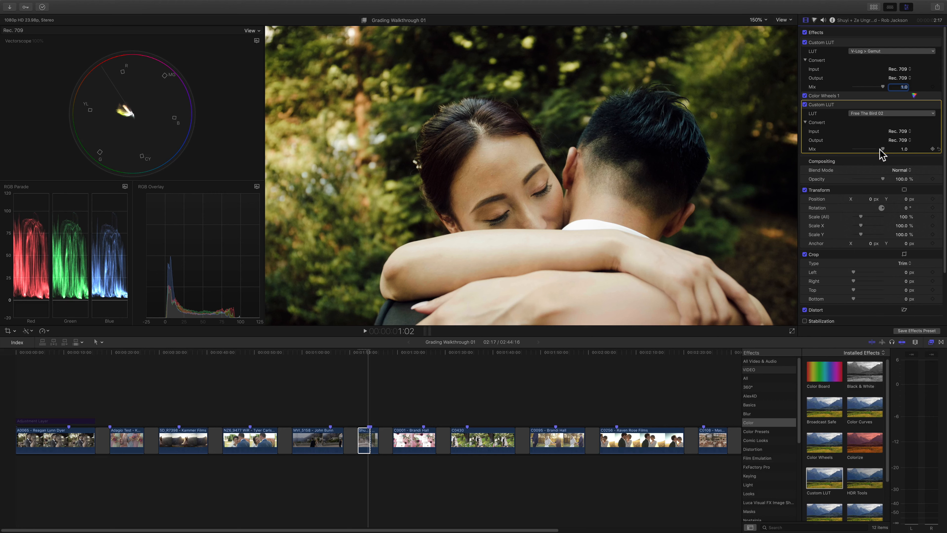
pyautogui.moveTo(880, 149); pyautogui.dragTo(850, 149)
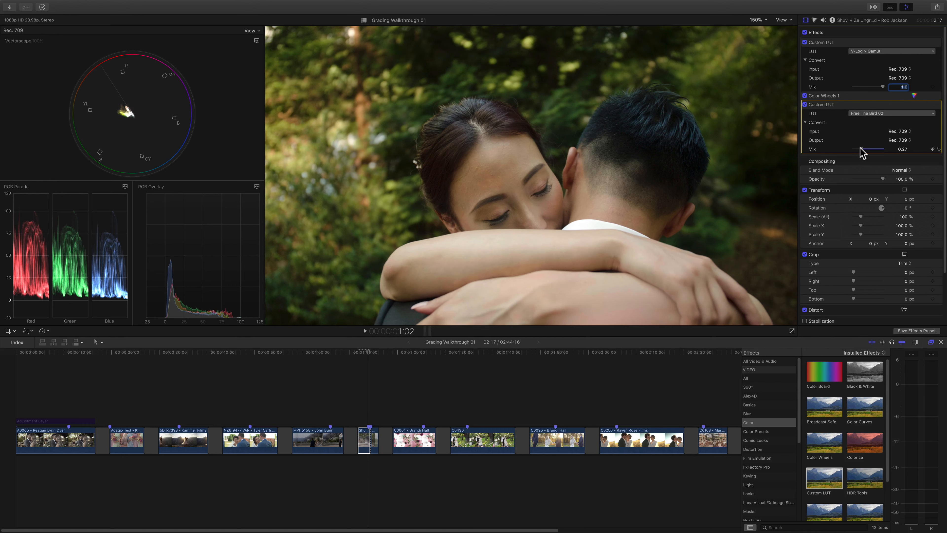
pyautogui.click(900, 148)
pyautogui.write('.3')
pyautogui.press('Return')
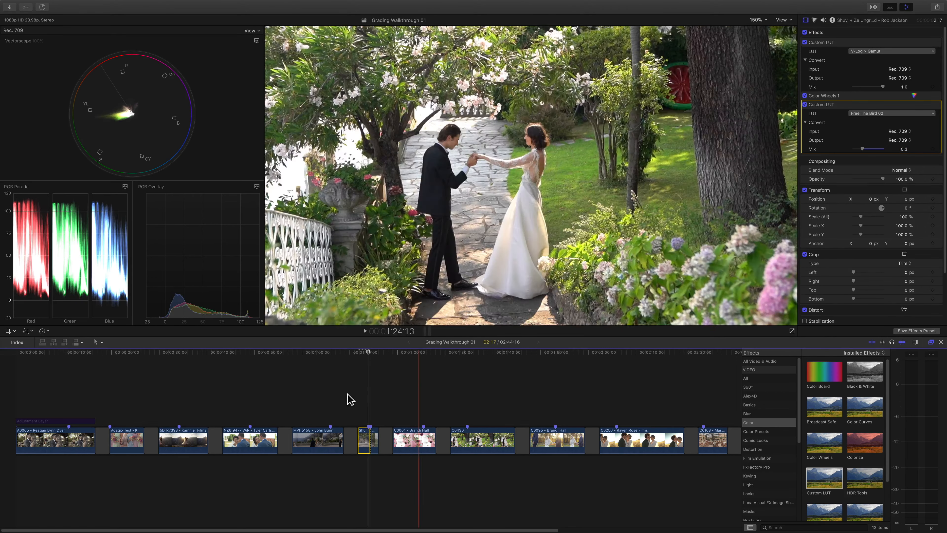
# Step: Play the graded embrace clip from 1:11:17 and stop playback at 1:14:09 to review the look
pyautogui.click(358, 353)
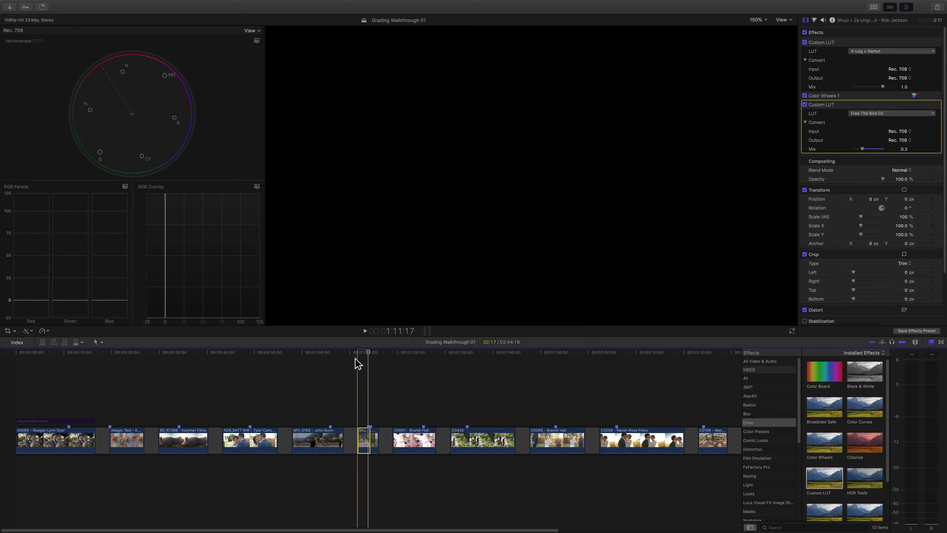
pyautogui.press('space')
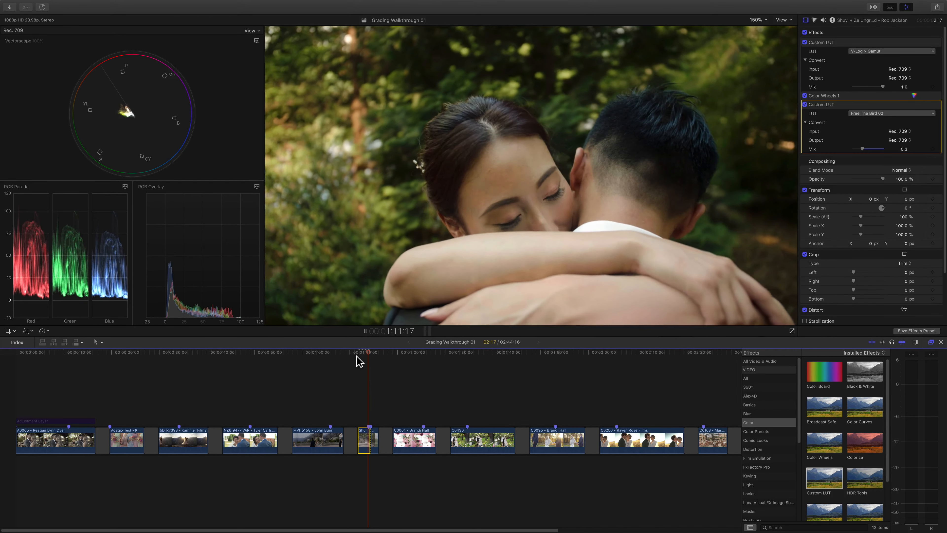
pyautogui.press('space')
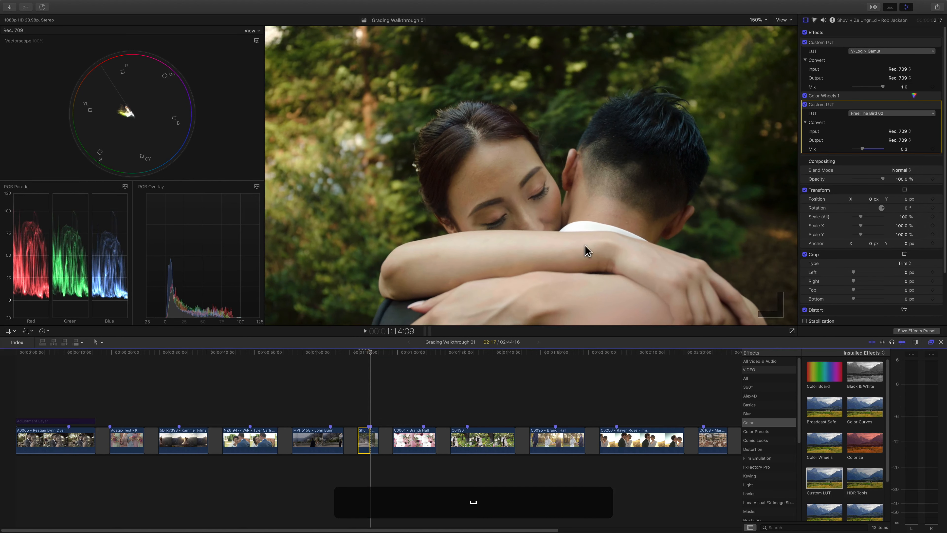
# Step: Replace the embrace clip's second Custom LUT with Dolce 04 from gamut - DOLCE and set its mix to 0.5
pyautogui.click(900, 114)
pyautogui.moveTo(895, 142)
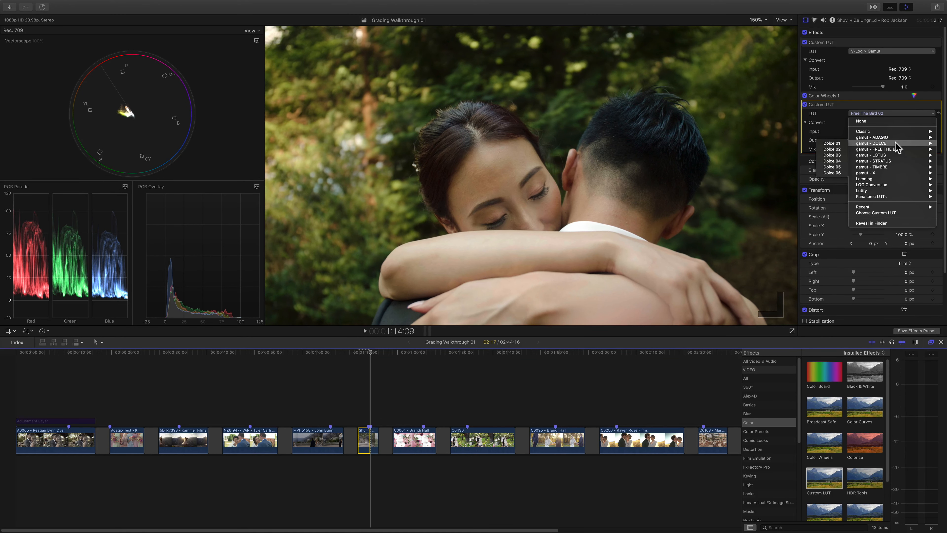
pyautogui.click(840, 161)
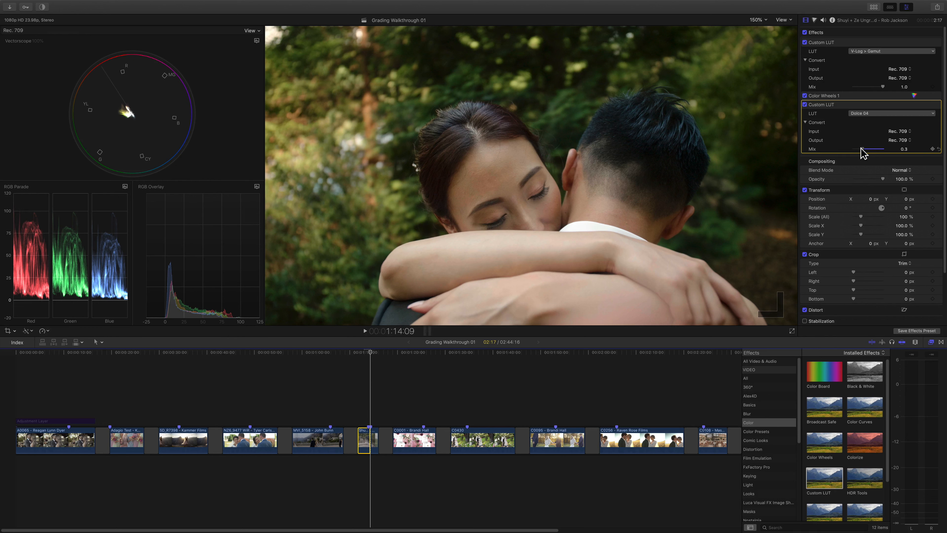
pyautogui.moveTo(867, 148); pyautogui.dragTo(868, 148)
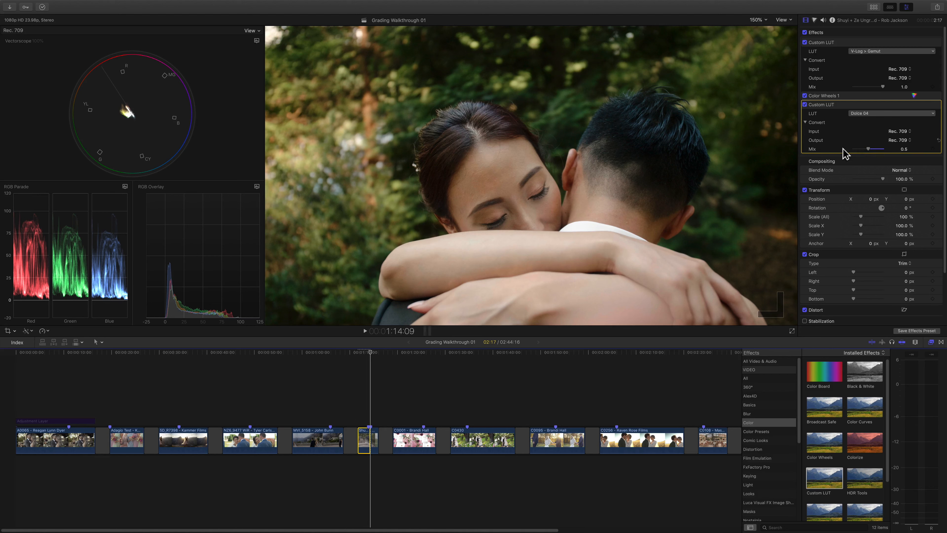
# Step: Toggle the Dolce 04 Custom LUT off and on to compare the embrace clip, and play back the result
pyautogui.click(804, 105)
pyautogui.click(804, 104)
pyautogui.click(805, 105)
pyautogui.click(804, 105)
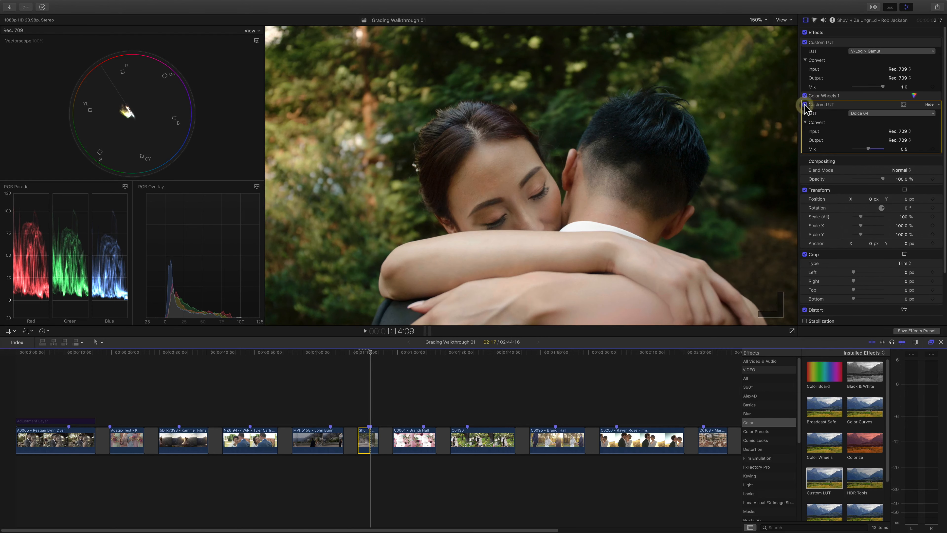
pyautogui.click(805, 105)
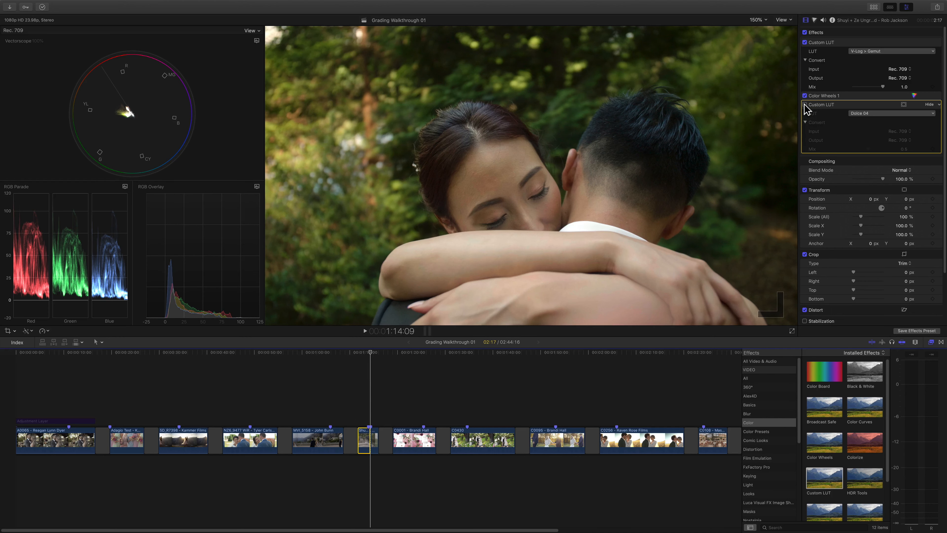
pyautogui.click(804, 105)
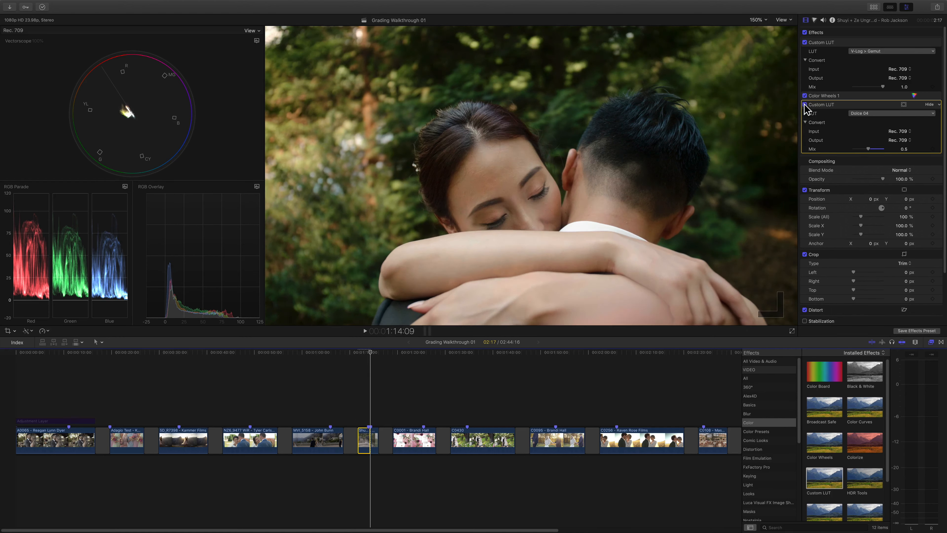
pyautogui.click(804, 105)
pyautogui.click(804, 104)
pyautogui.press('space')
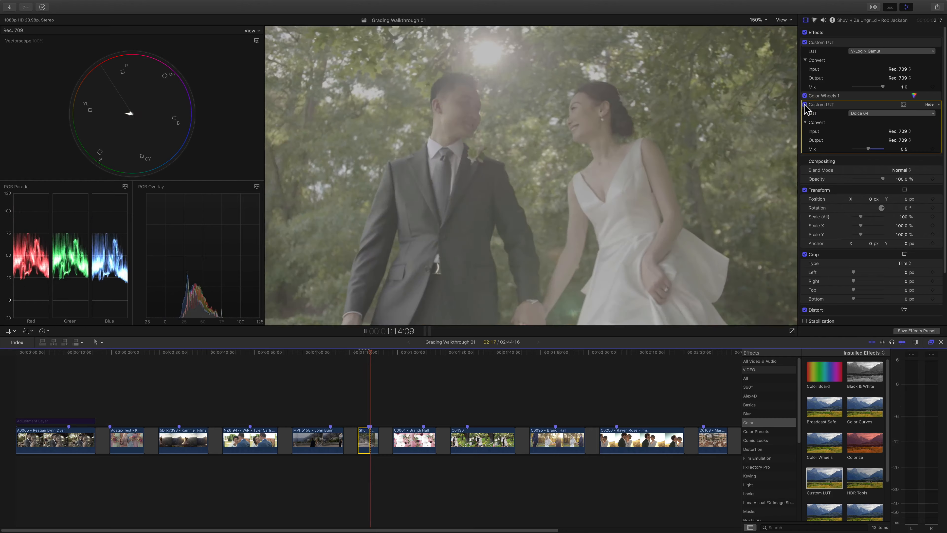
pyautogui.click(357, 353)
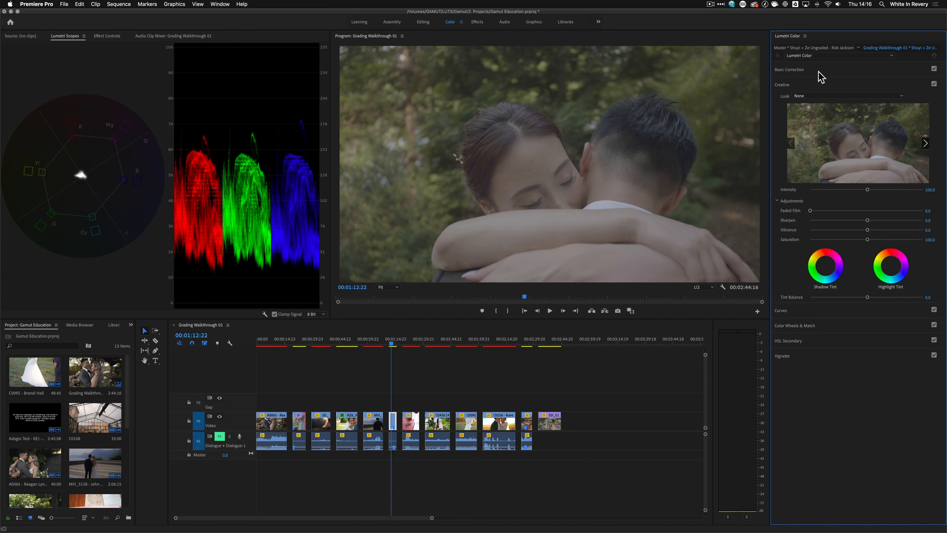
# Step: In Premiere Pro, examine the embrace clip's Basic Correction settings in Lumetri Color, including its Input LUT choices, and go back to the Creative settings
pyautogui.click(819, 70)
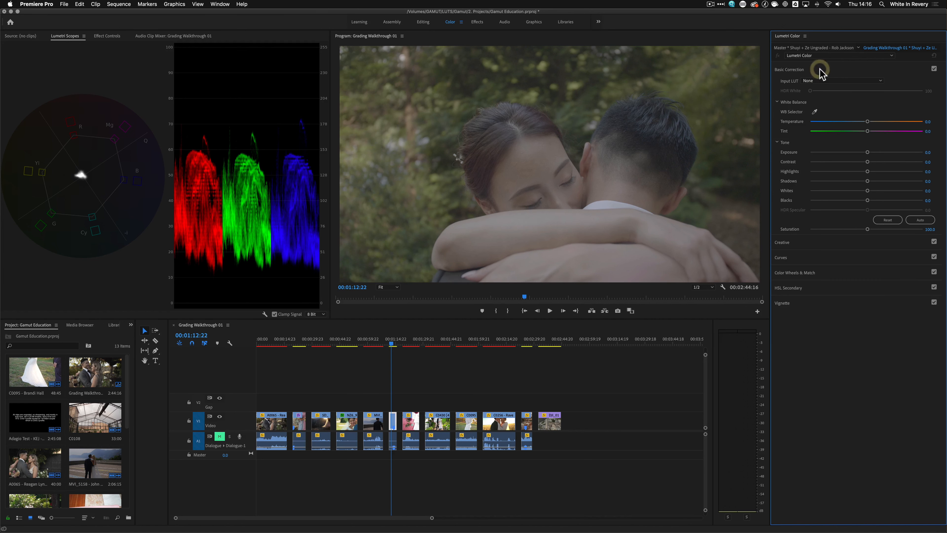
pyautogui.click(855, 80)
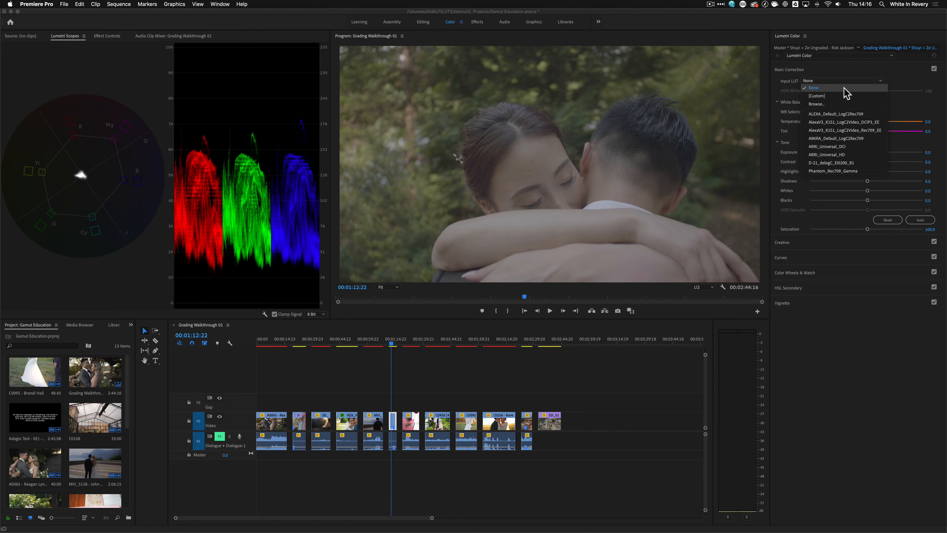
pyautogui.click(843, 71)
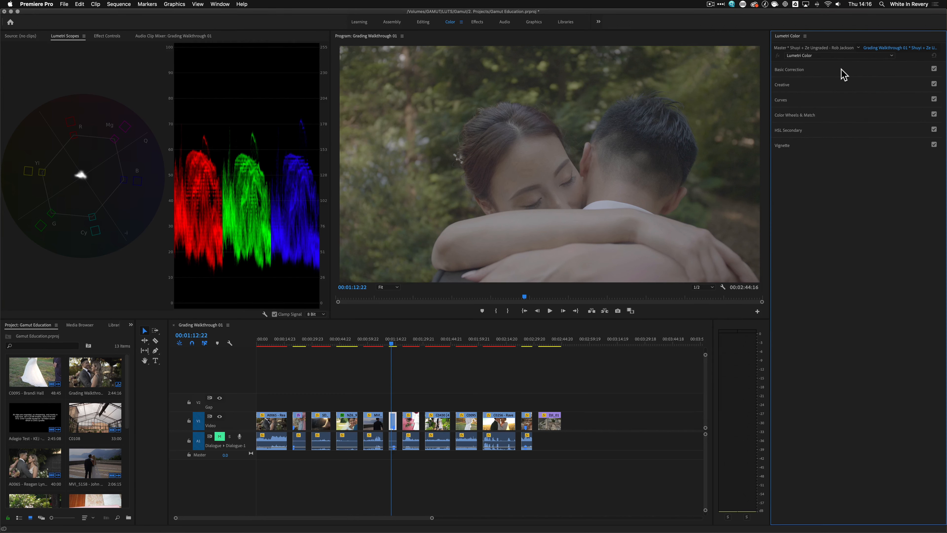
pyautogui.click(838, 70)
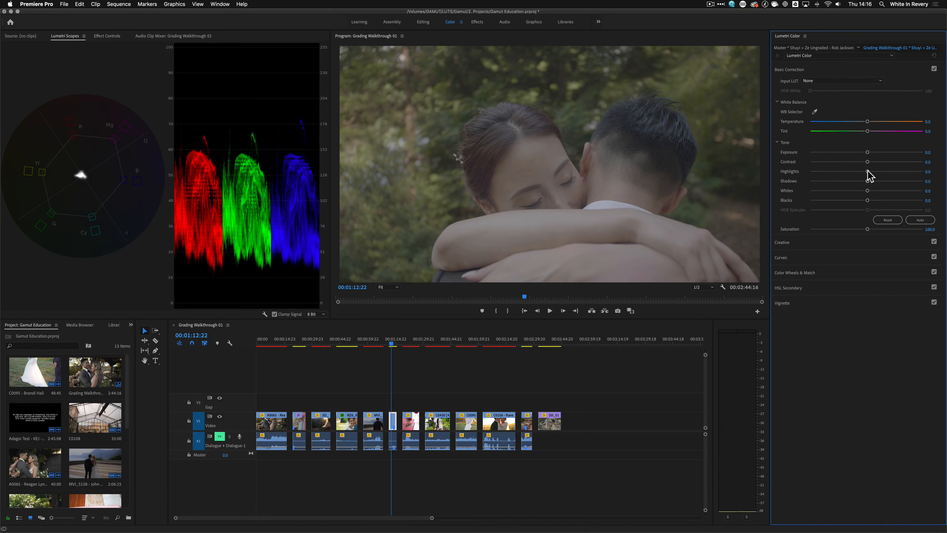
pyautogui.click(841, 72)
pyautogui.click(840, 85)
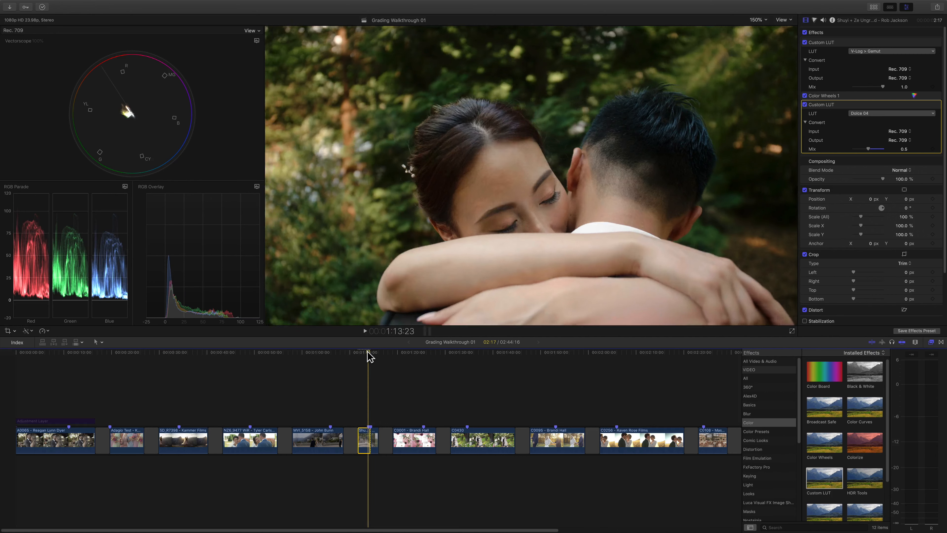
# Step: Back in Final Cut Pro, move to 1:13:23 and toggle all the embrace clip's effects to compare before and after
pyautogui.click(366, 352)
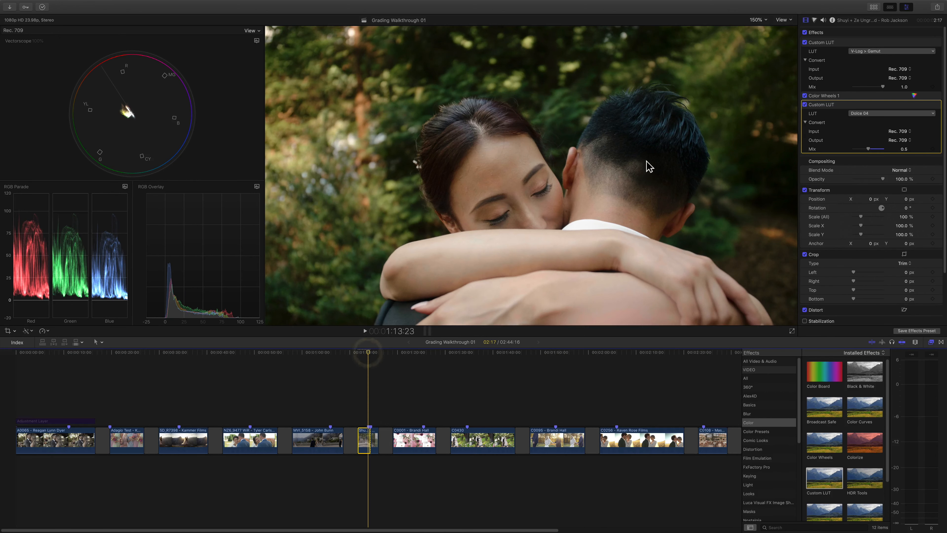
pyautogui.click(804, 32)
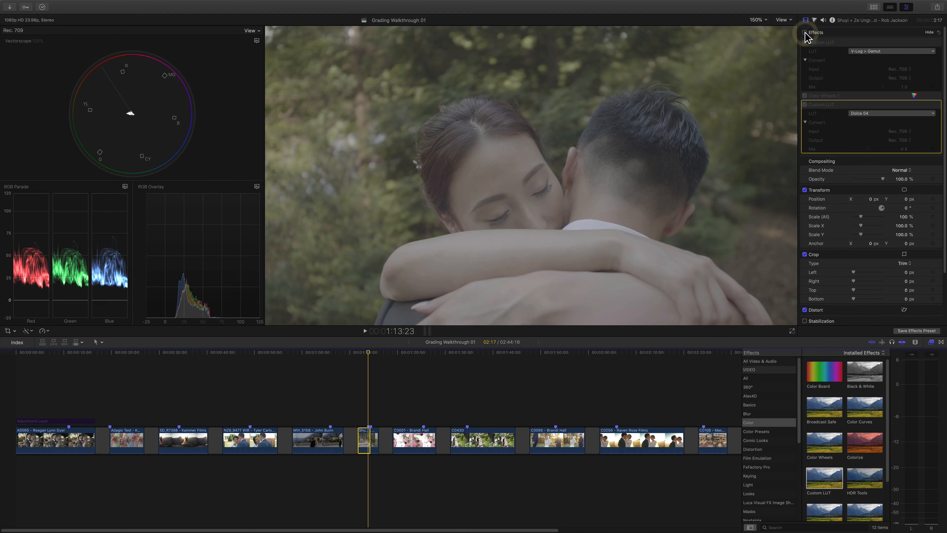
pyautogui.click(805, 33)
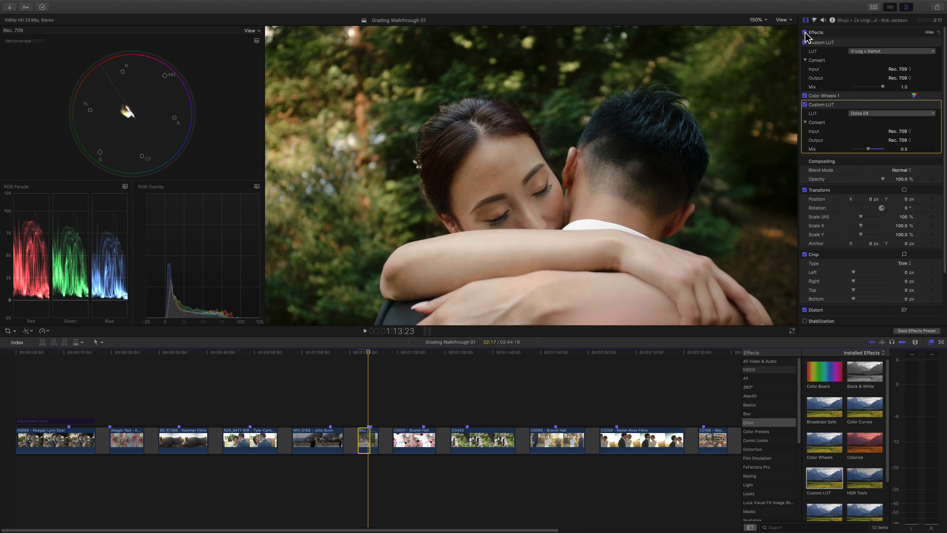
pyautogui.click(805, 33)
pyautogui.click(804, 32)
pyautogui.click(804, 33)
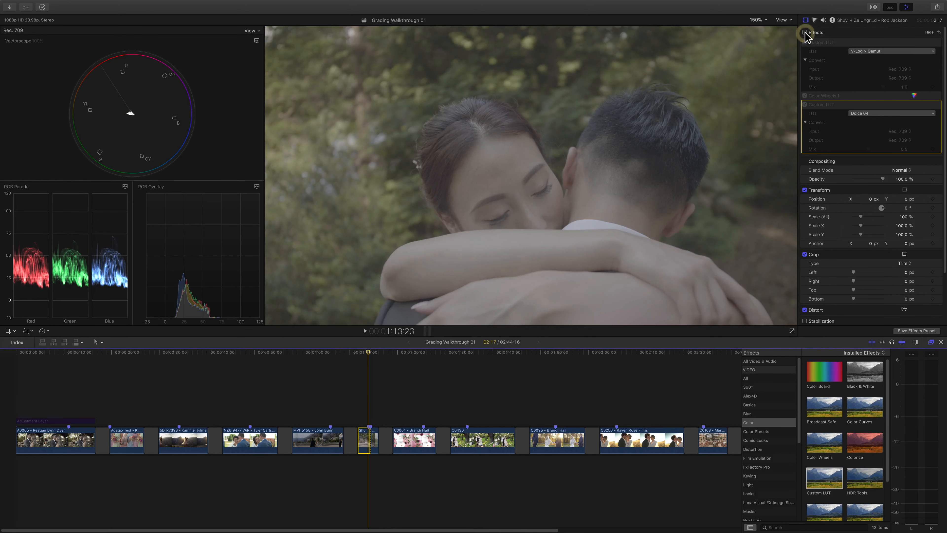
pyautogui.click(804, 32)
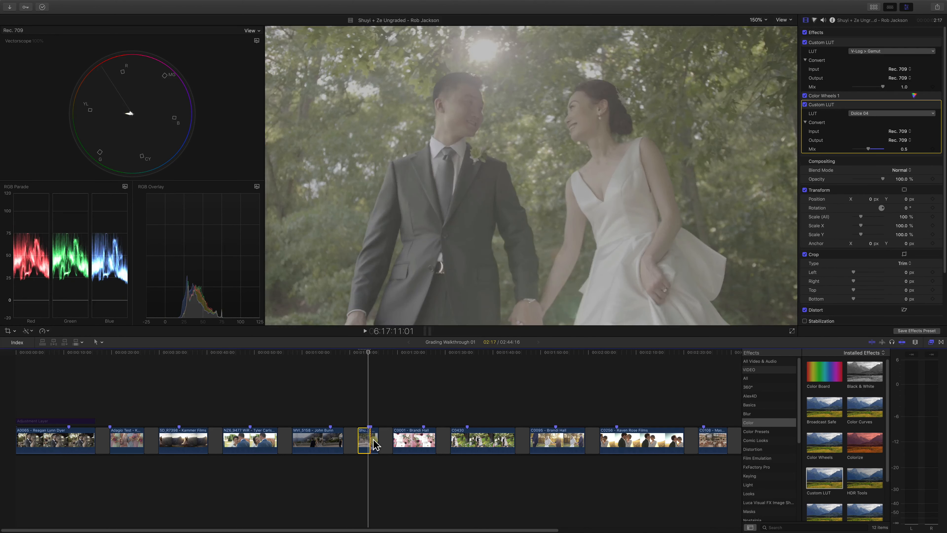
# Step: Paste the embrace clip's effects onto the next clip, the couple holding hands at 1:15:22, leaving out all audio attributes
pyautogui.click(374, 439)
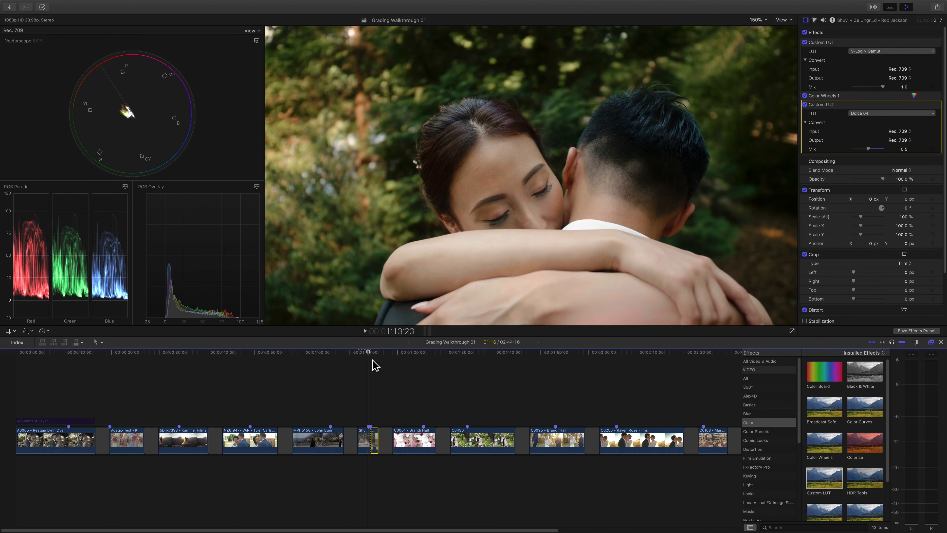
pyautogui.click(375, 350)
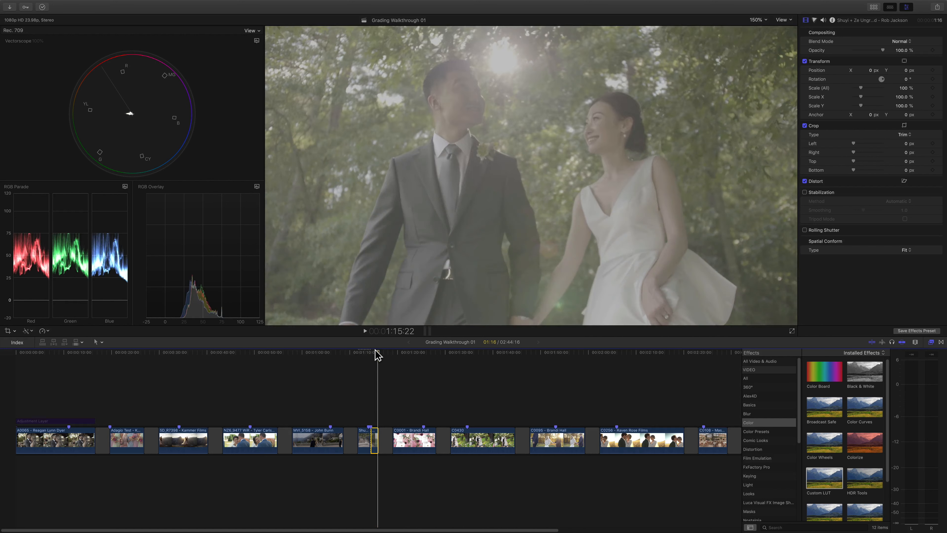
pyautogui.press('shift+super+v')
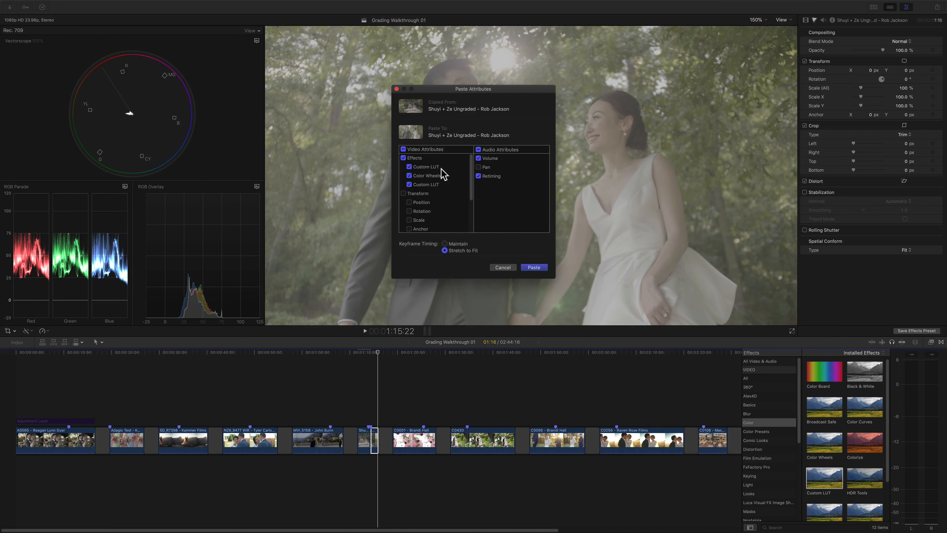
pyautogui.click(481, 149)
pyautogui.press('Return')
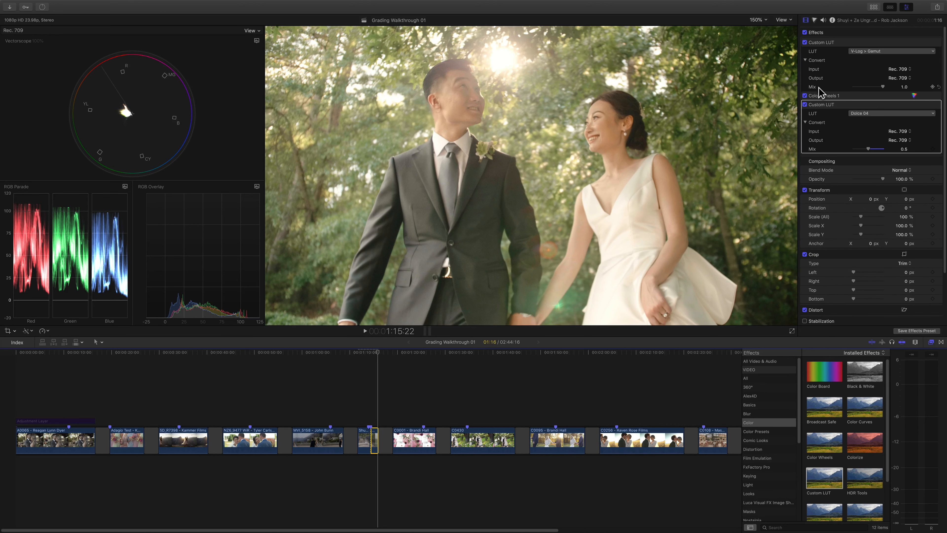
# Step: Toggle the pasted Color Wheels correction to compare it on the hand-holding clip, and reset all its parameters
pyautogui.click(805, 96)
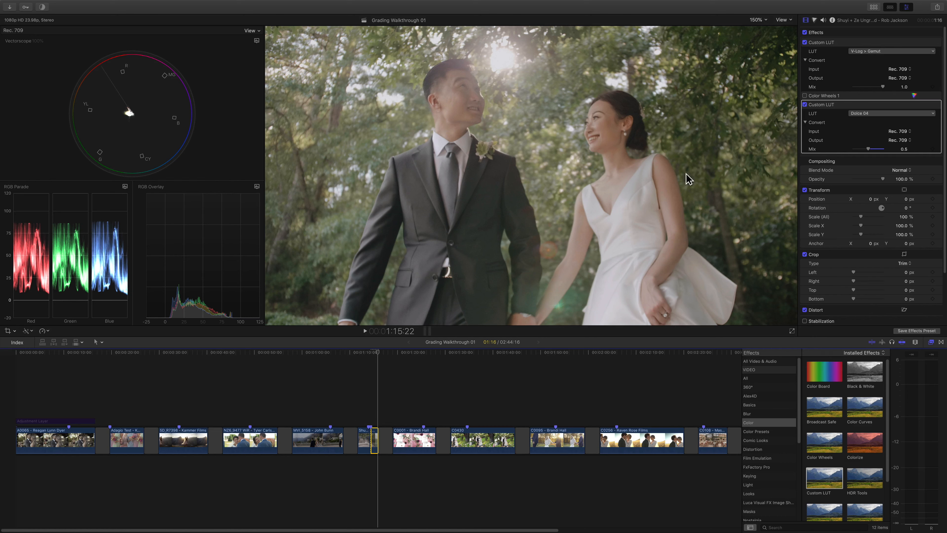
pyautogui.click(833, 96)
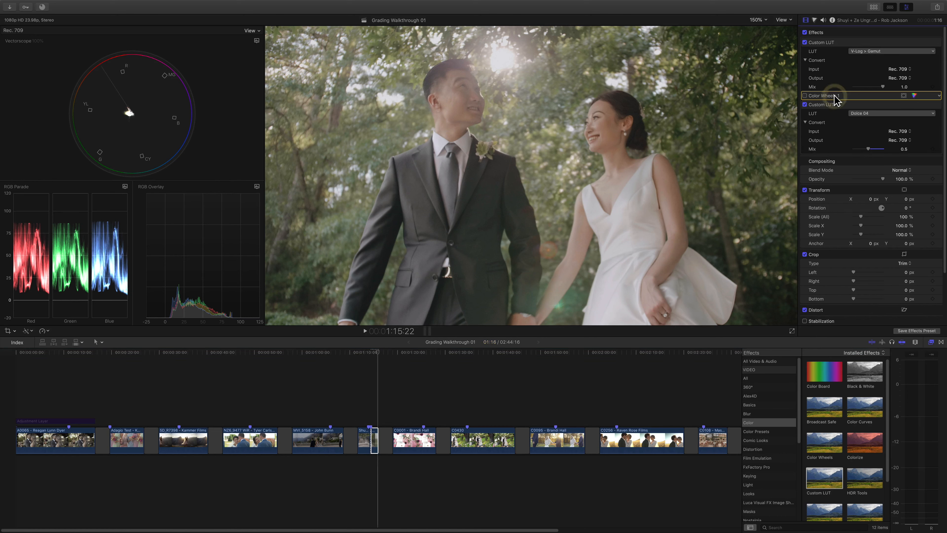
pyautogui.click(804, 96)
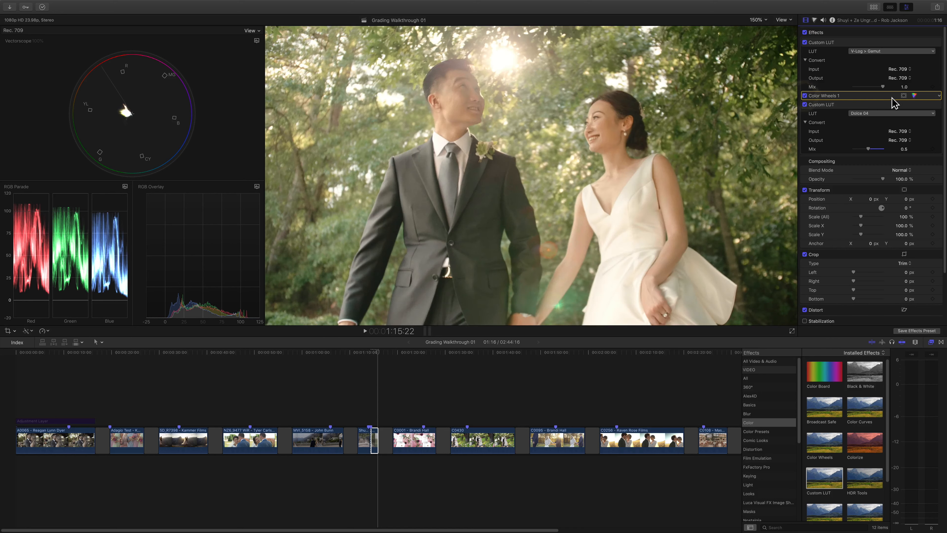
pyautogui.click(913, 96)
pyautogui.click(938, 32)
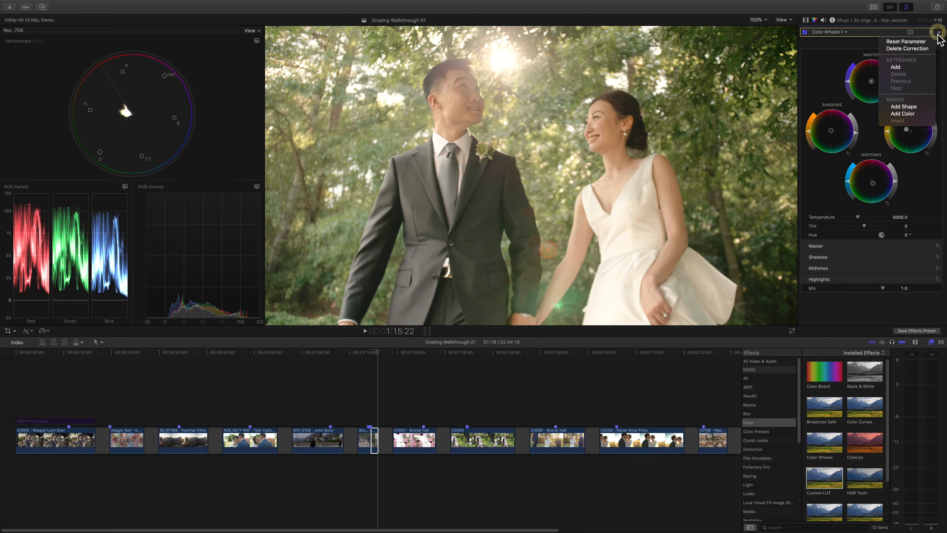
pyautogui.click(931, 42)
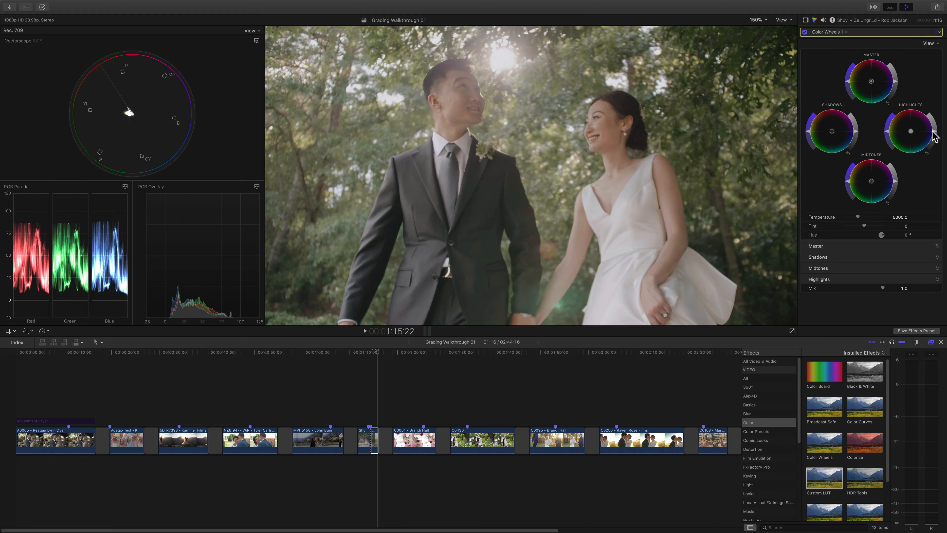
# Step: With Color Wheels, raise the hand-holding clip's highlights to about 100 on the RGB Parade, lower its shadows toward 0, and slightly warm its midtones
pyautogui.moveTo(936, 132); pyautogui.dragTo(937, 112)
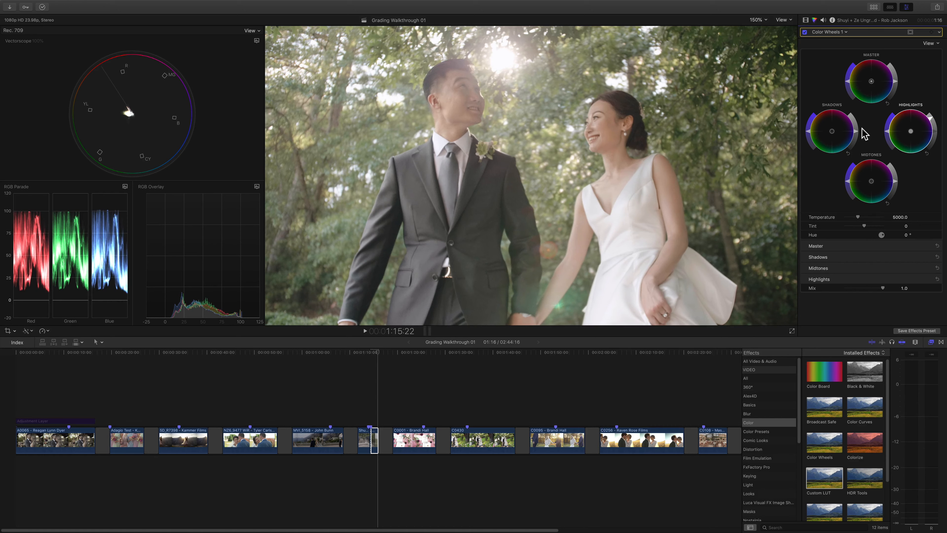
pyautogui.moveTo(857, 131); pyautogui.dragTo(856, 137)
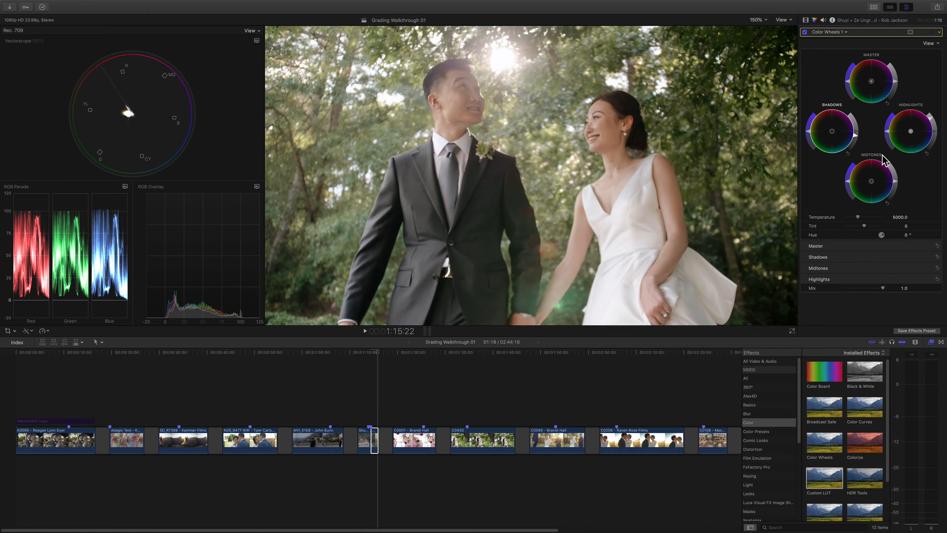
pyautogui.moveTo(872, 181); pyautogui.dragTo(867, 179)
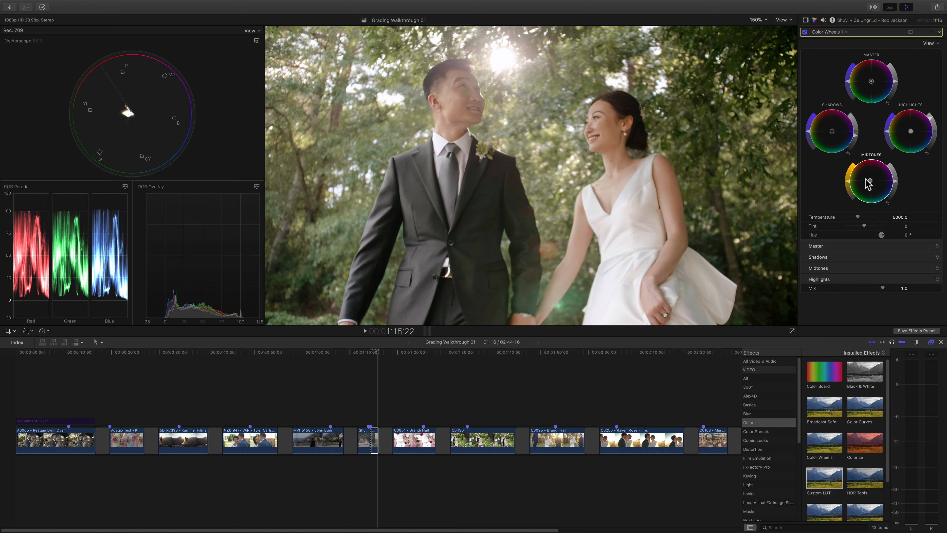
# Step: Toggle the adjusted Color Wheels correction off and on to compare the hand-holding clip before and after
pyautogui.click(807, 32)
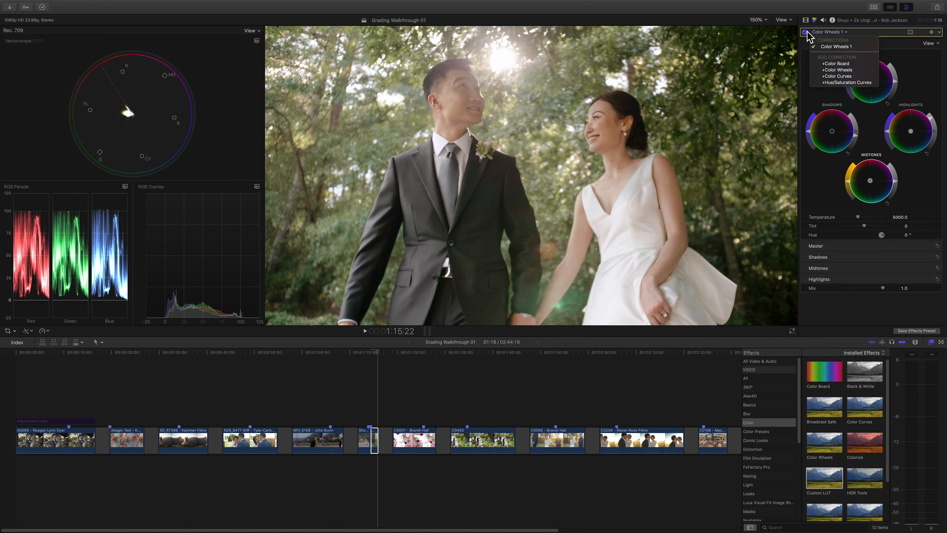
pyautogui.click(807, 32)
pyautogui.click(804, 32)
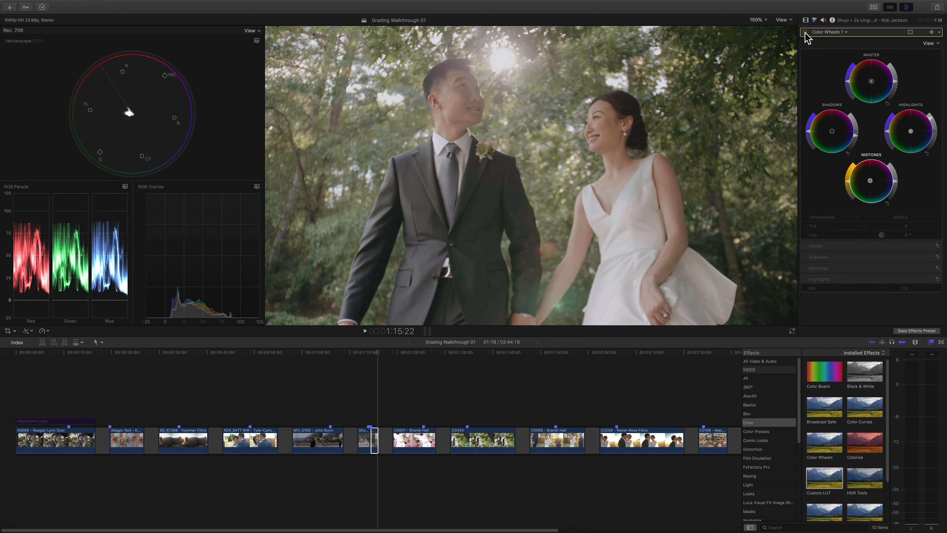
pyautogui.click(804, 32)
pyautogui.click(804, 32)
pyautogui.click(804, 32)
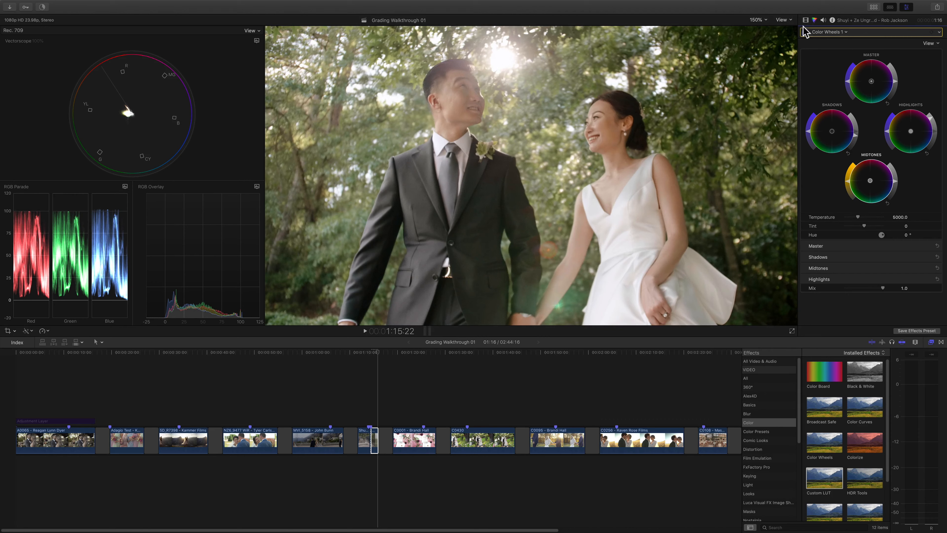
pyautogui.click(804, 32)
# Step: Switch the hand-holding clip's second Custom LUT to Blue from gamut - STRATUS and set its mix to about 0.65
pyautogui.click(806, 20)
pyautogui.click(871, 113)
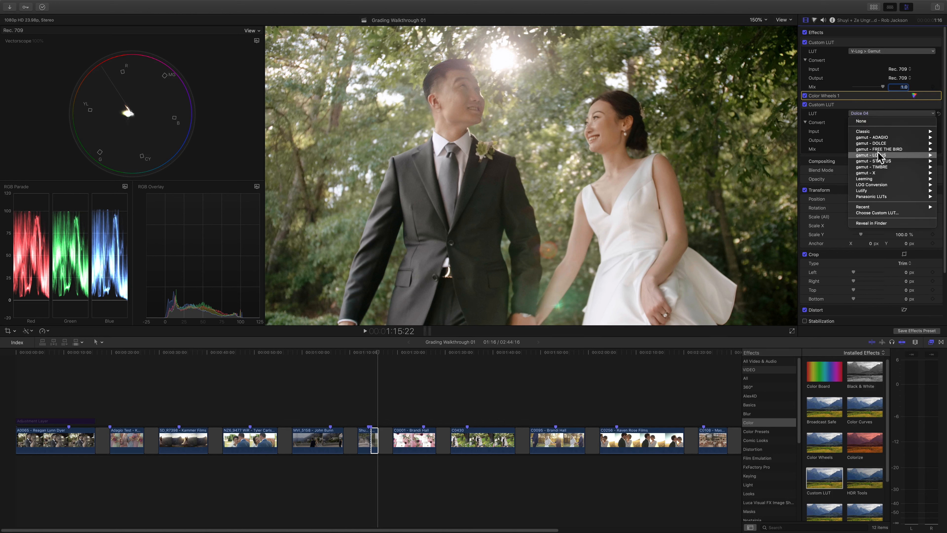
pyautogui.moveTo(883, 158)
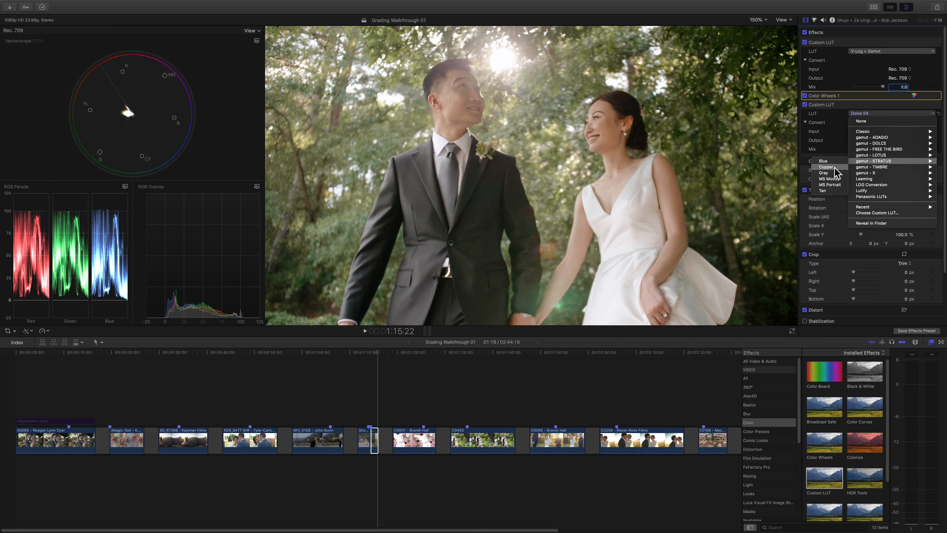
pyautogui.click(832, 162)
pyautogui.click(868, 149)
pyautogui.moveTo(868, 149); pyautogui.dragTo(873, 149)
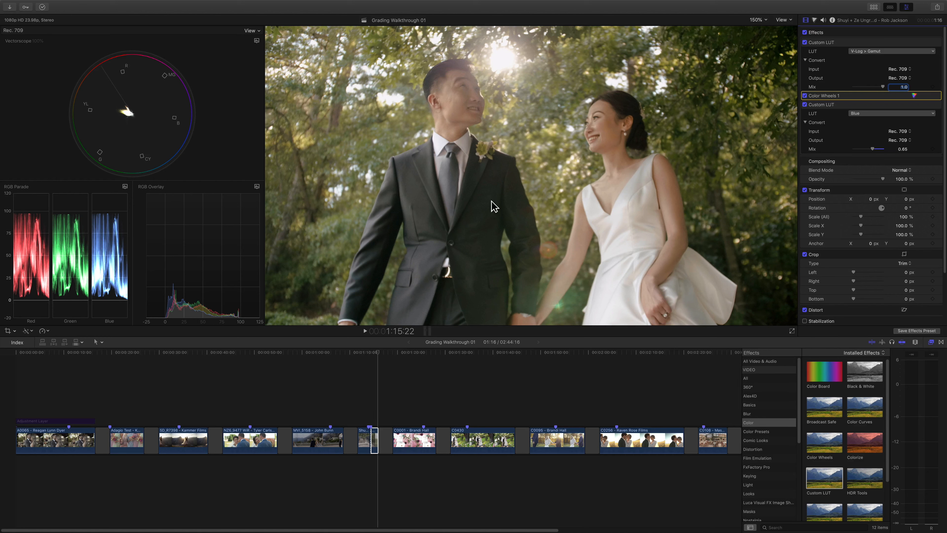
# Step: Toggle the Blue LUT off and on to compare its effect on the hand-holding clip
pyautogui.click(805, 105)
pyautogui.click(804, 104)
pyautogui.click(804, 105)
pyautogui.click(805, 105)
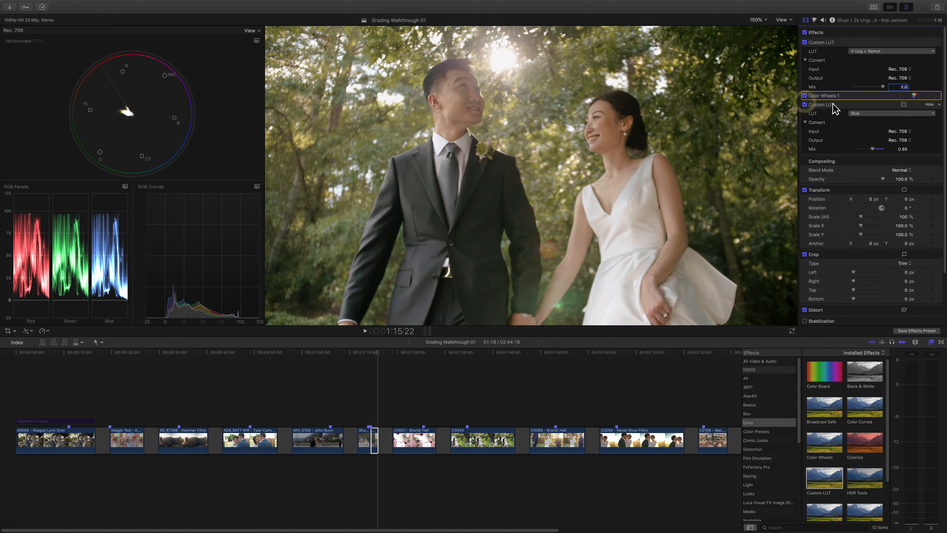
# Step: Change the second Custom LUT to Lotus 02 from gamut - LOTUS and raise its mix to about 0.86
pyautogui.click(894, 113)
pyautogui.moveTo(883, 155)
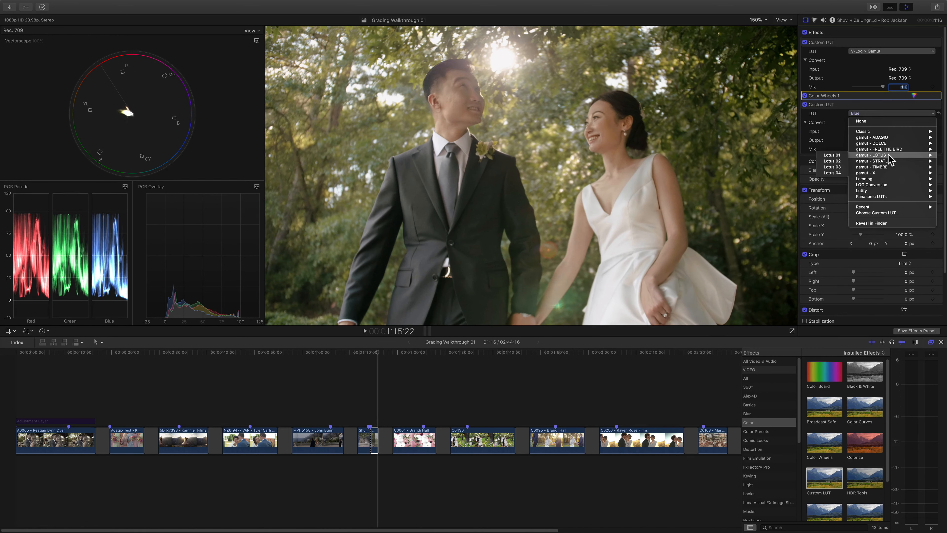
pyautogui.click(828, 161)
pyautogui.moveTo(872, 150); pyautogui.dragTo(879, 150)
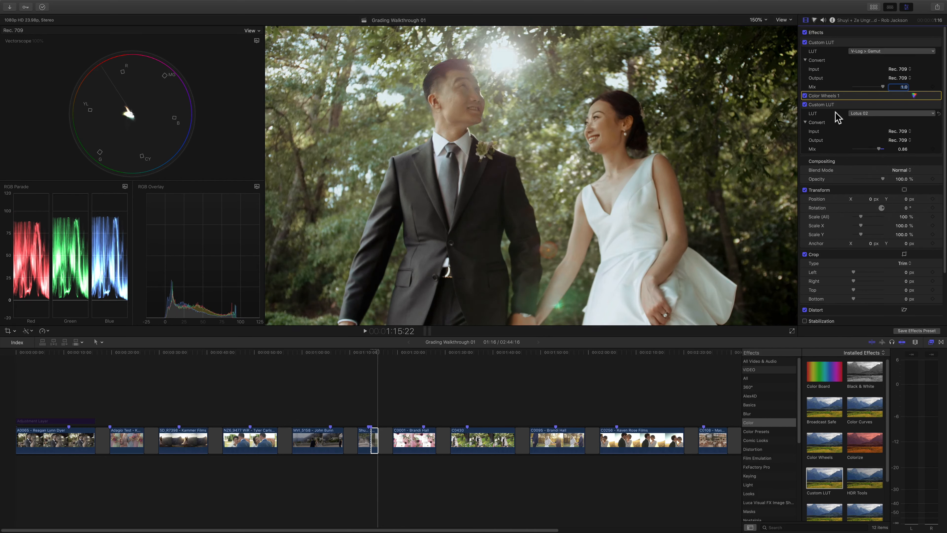
# Step: Toggle the Lotus 02 LUT off and on to compare the hand-holding clip with and without it
pyautogui.click(804, 105)
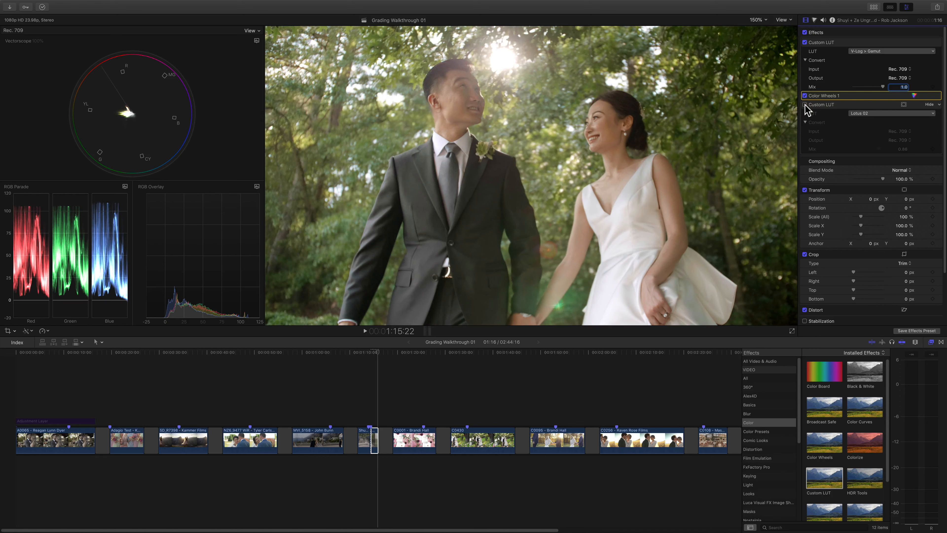
pyautogui.click(804, 105)
pyautogui.click(804, 105)
pyautogui.click(805, 105)
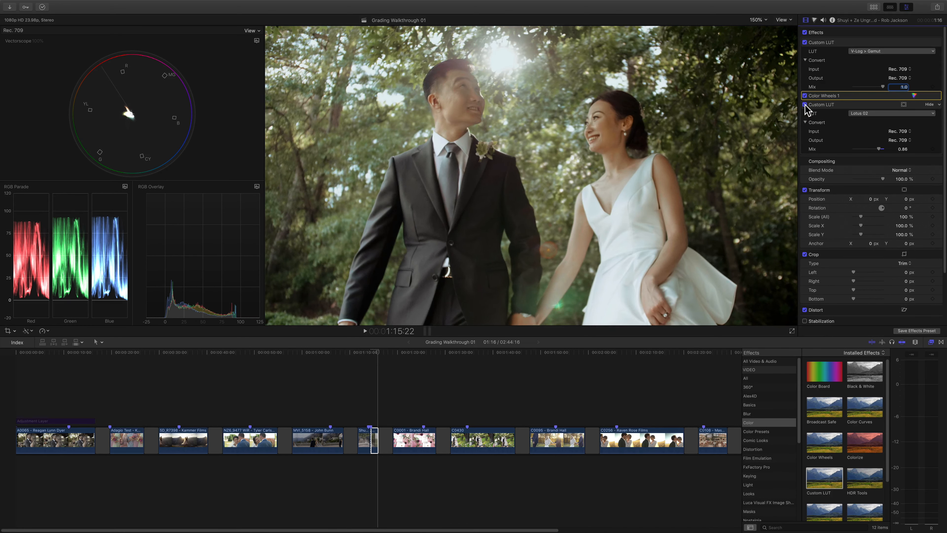
# Step: Try Lotus 04 from gamut - LOTUS as the hand-holding clip's second Custom LUT
pyautogui.click(872, 113)
pyautogui.click(873, 113)
pyautogui.moveTo(881, 151)
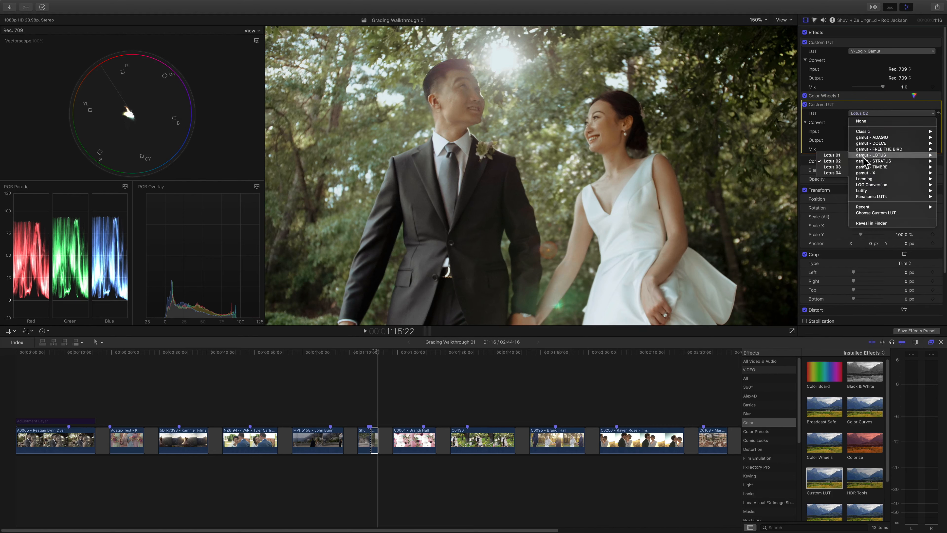
pyautogui.click(841, 171)
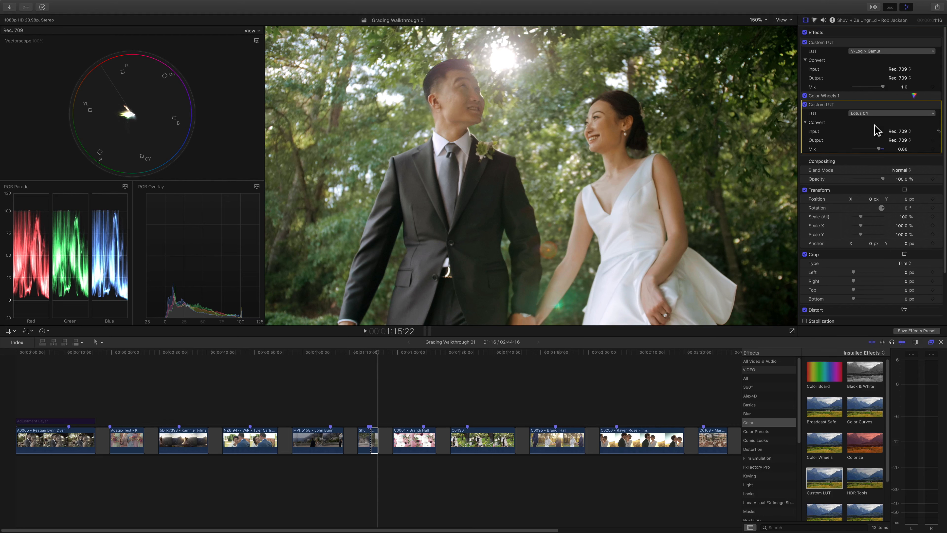
# Step: Set the second Custom LUT to Blue from gamut - STRATUS and its mix to 0.5
pyautogui.click(874, 113)
pyautogui.moveTo(881, 155)
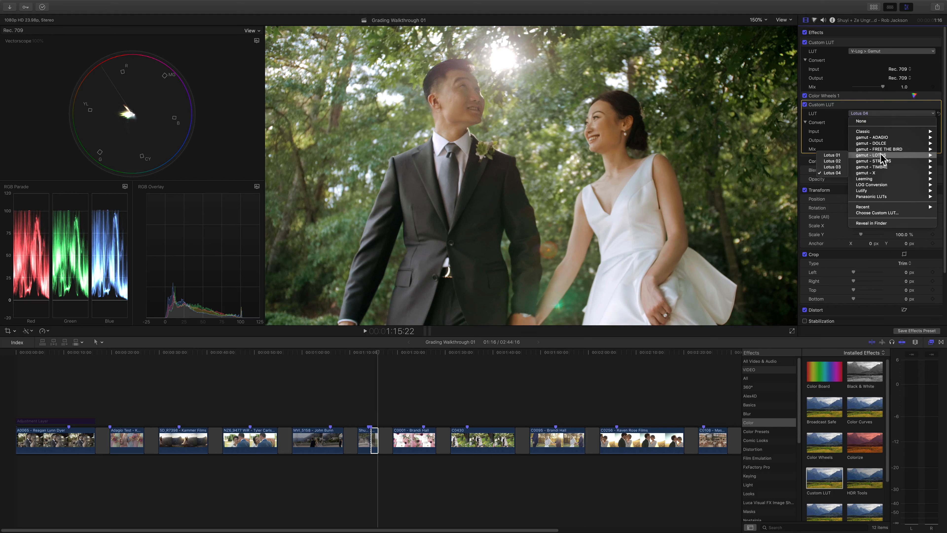
pyautogui.click(835, 162)
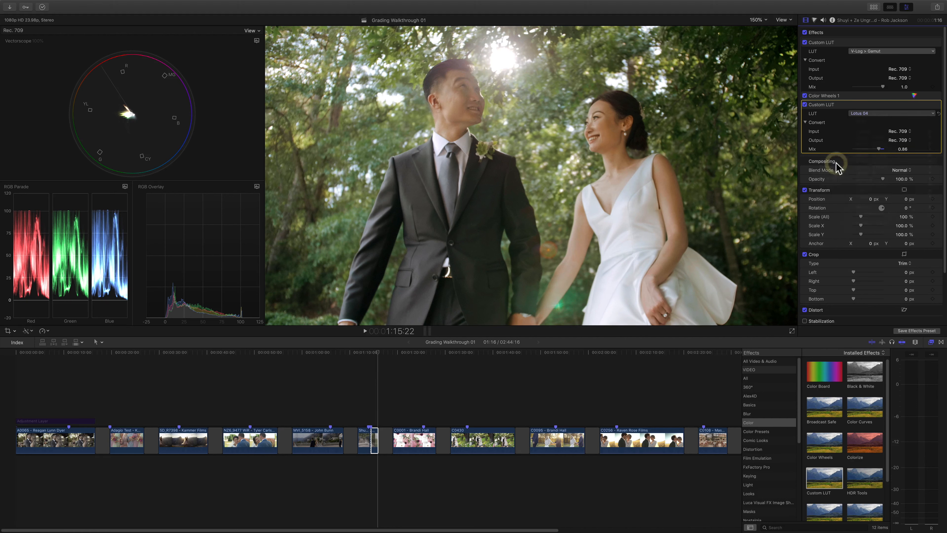
pyautogui.moveTo(871, 150); pyautogui.dragTo(871, 149)
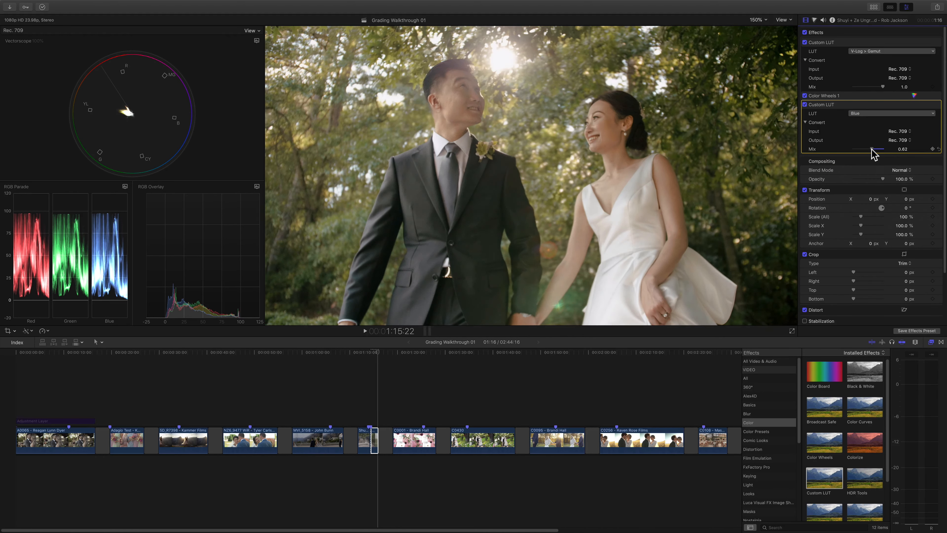
pyautogui.click(904, 150)
# Step: Toggle the Blue LUT and the clip's entire effects stack off and on to compare the grade before and after
pyautogui.click(804, 104)
pyautogui.click(805, 104)
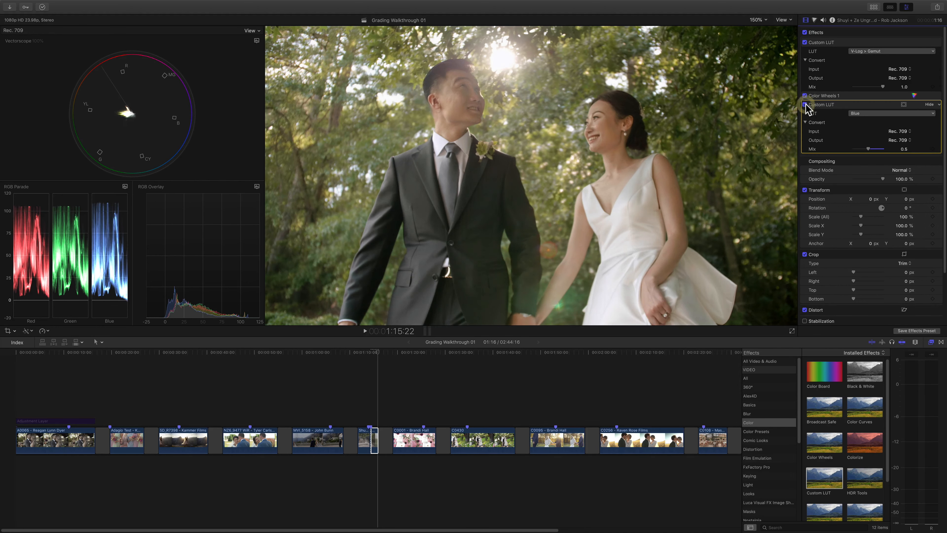
pyautogui.click(804, 32)
pyautogui.click(804, 33)
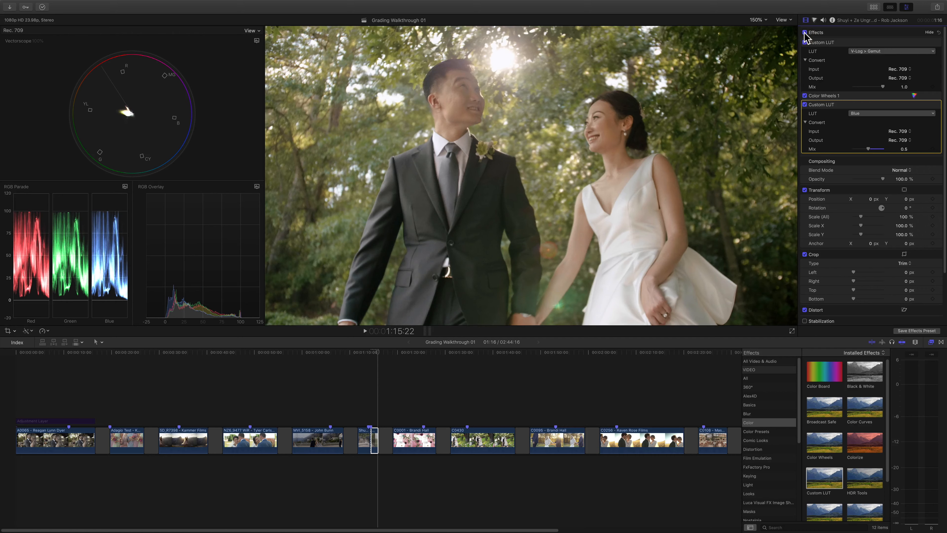